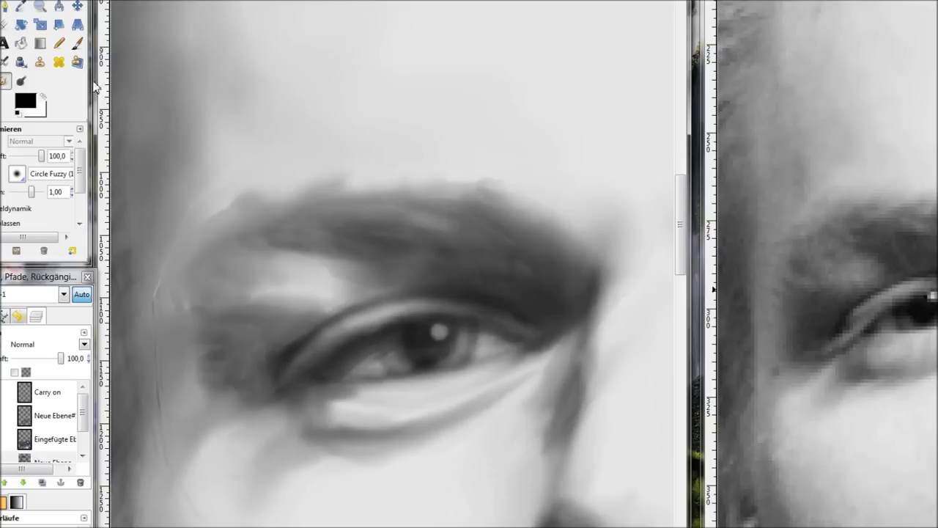
Step: Paint soft white highlights with the Paintbrush along the first eye's lower lid, its outer corner and the outer end of the brow
click(76, 43)
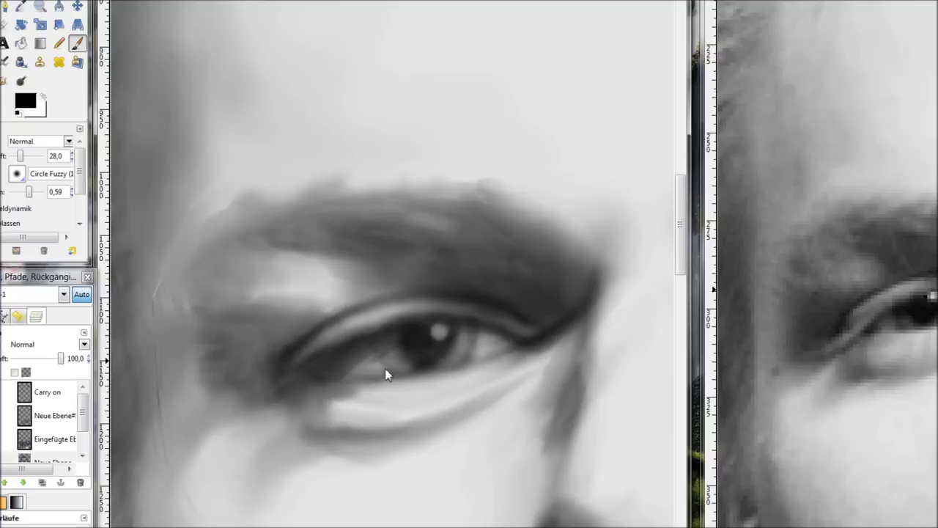
key(x)
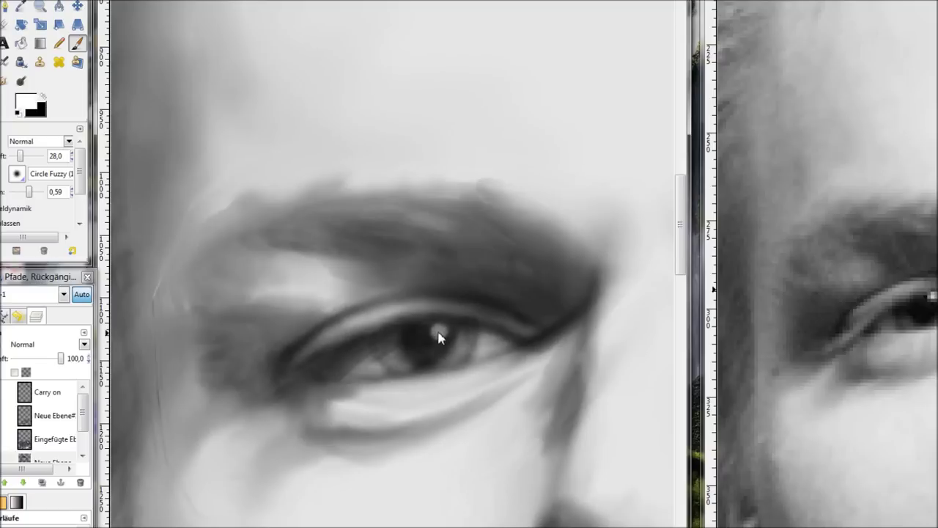
mouse_move(316, 350)
mouse_down()
mouse_move(429, 304)
mouse_move(402, 379)
mouse_move(513, 356)
mouse_move(382, 375)
mouse_move(447, 372)
mouse_move(433, 374)
mouse_move(567, 331)
mouse_up()
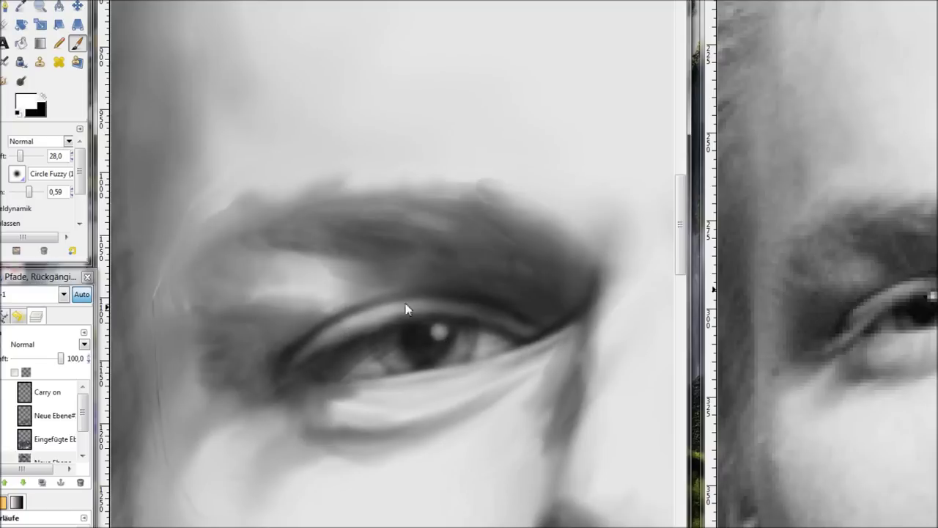
drag(311, 359, 272, 380)
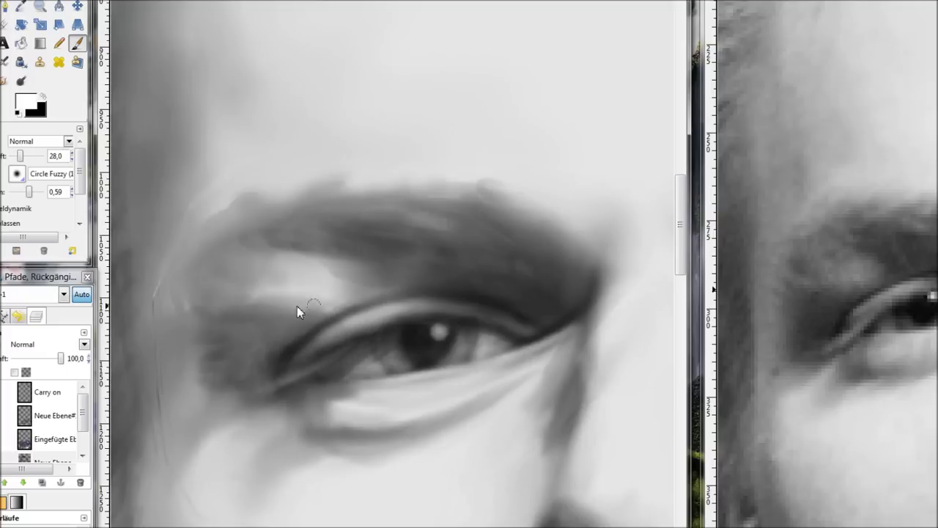
drag(219, 216, 193, 246)
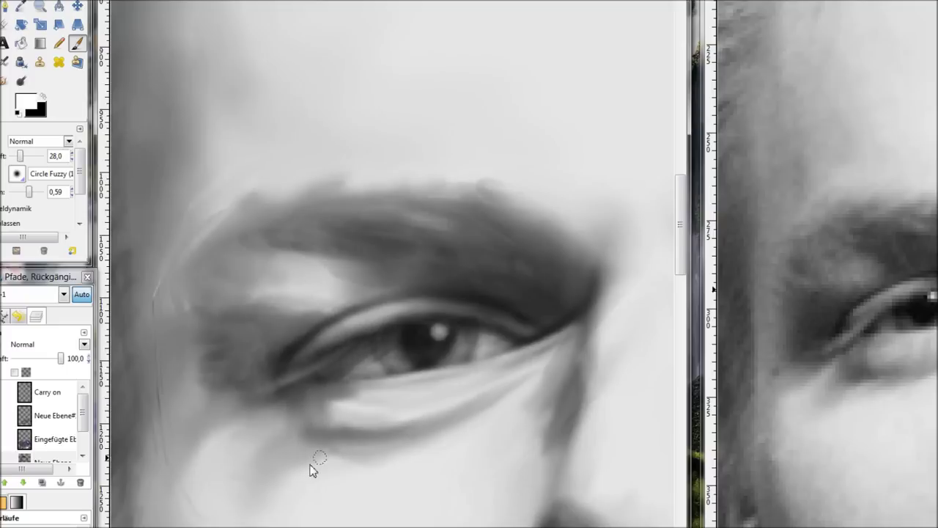
Step: Darken the first eye's upper-lid crease with black and smudge the shadow between its inner corner and the nose
key(x)
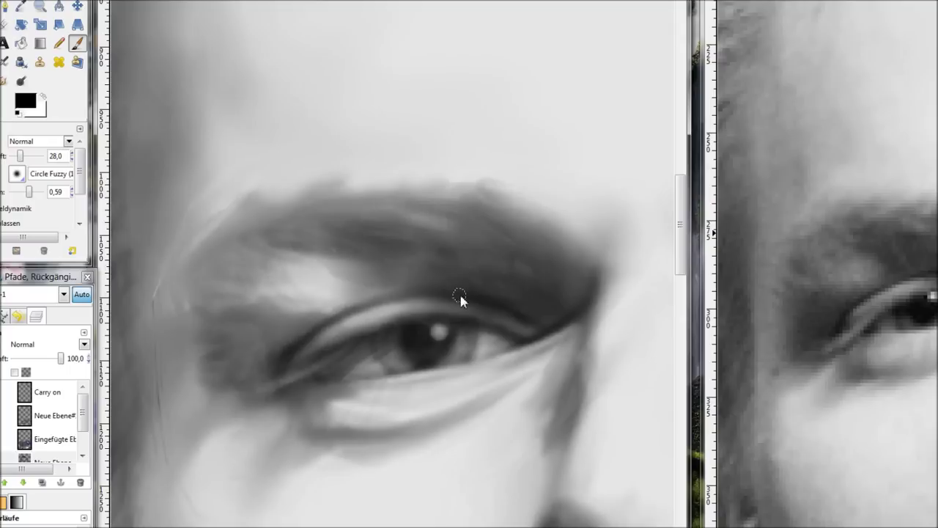
drag(424, 290, 327, 315)
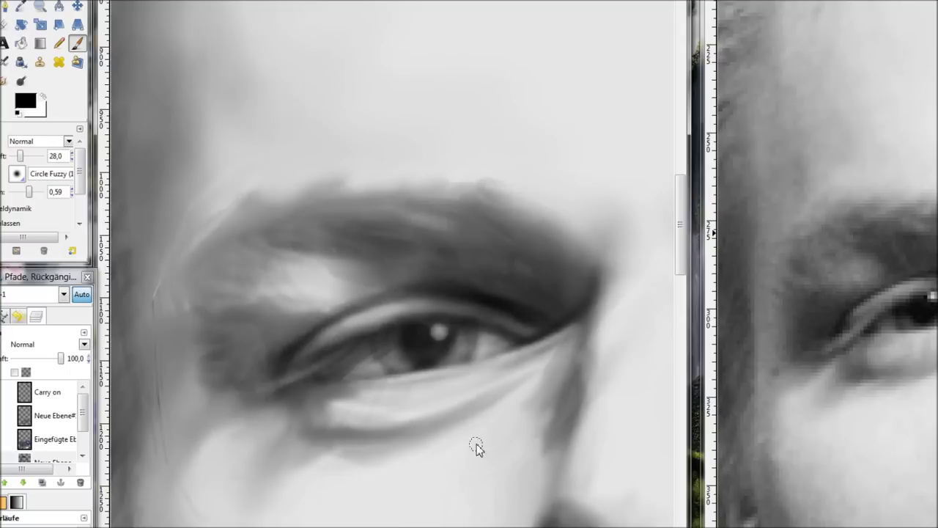
key(s)
drag(595, 282, 587, 381)
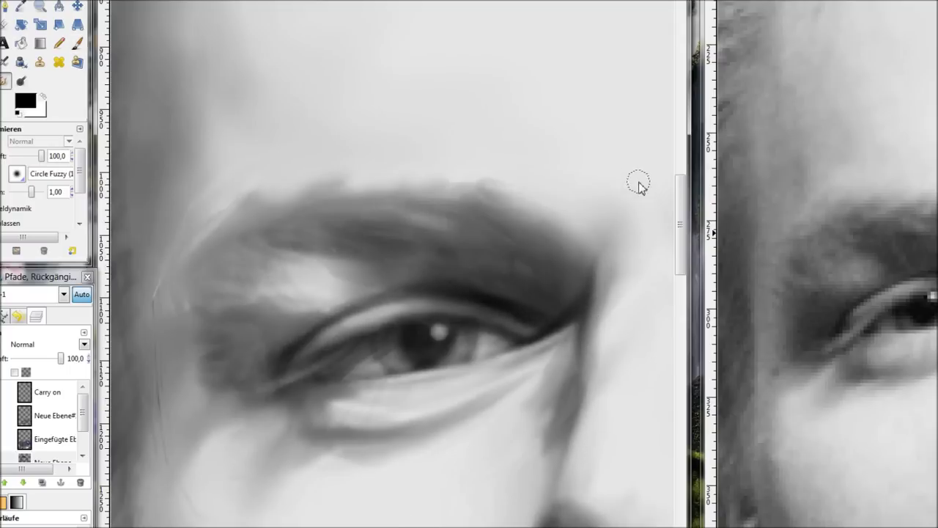
Step: Darken the outer part of the first eye's lid crease and lighten the eyelid beneath it with the Paintbrush
key(p)
mouse_move(302, 339)
mouse_down()
mouse_move(358, 300)
mouse_move(391, 298)
mouse_up()
key(x)
drag(357, 325, 309, 354)
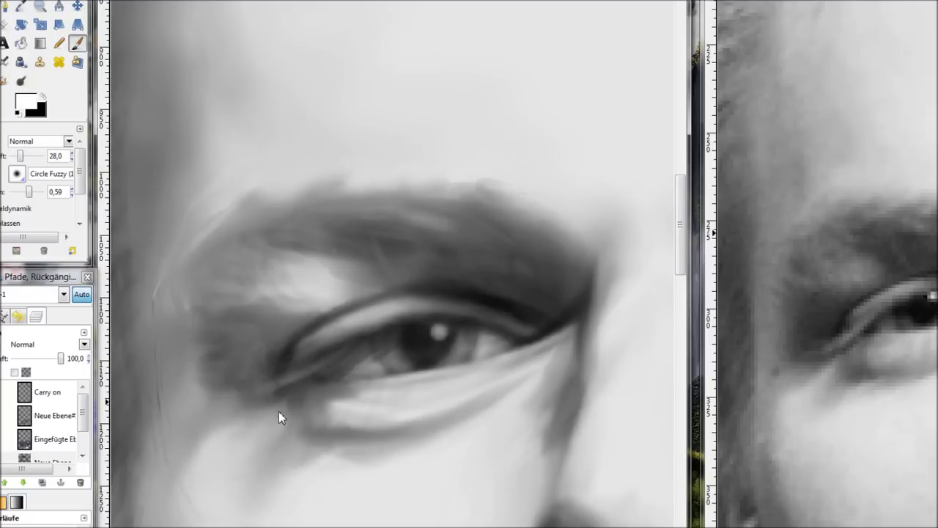
Step: Darken the upper-lid crease and lash line of the other eye with black strokes
scroll(283, 406, down, 3)
scroll(433, 314, up, 3)
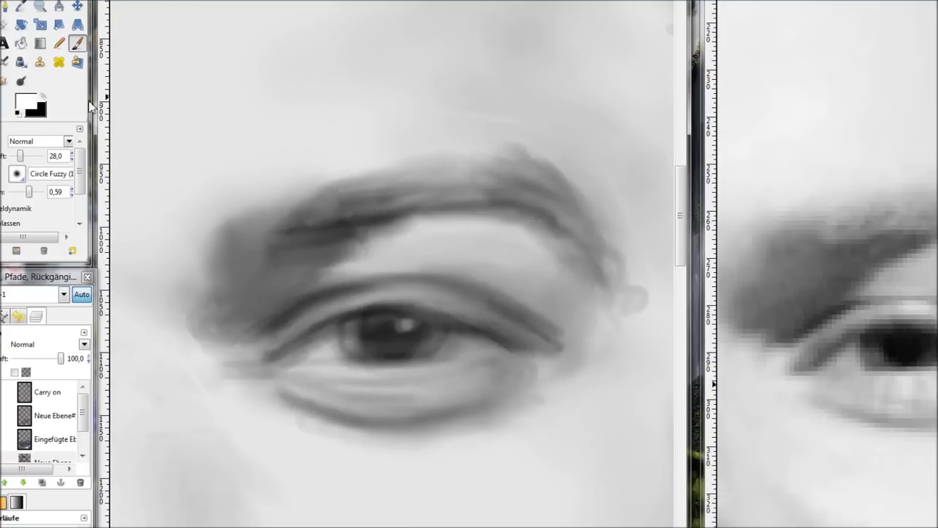
key(x)
mouse_move(488, 301)
mouse_down()
mouse_move(441, 276)
mouse_move(541, 326)
mouse_move(391, 309)
mouse_move(464, 330)
mouse_move(365, 327)
mouse_up()
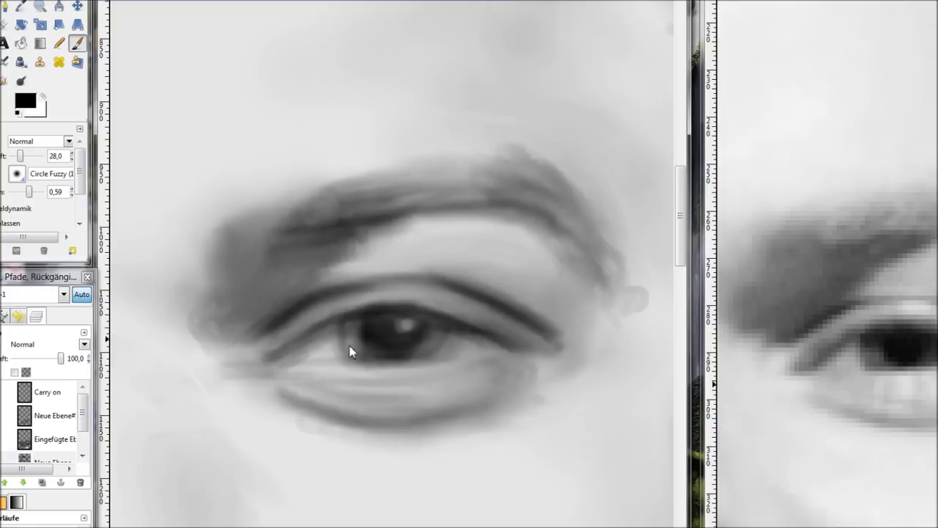
Step: Lighten the second eye's upper and lower lids and add fine white strokes to its eyebrow
key(x)
drag(425, 293, 335, 295)
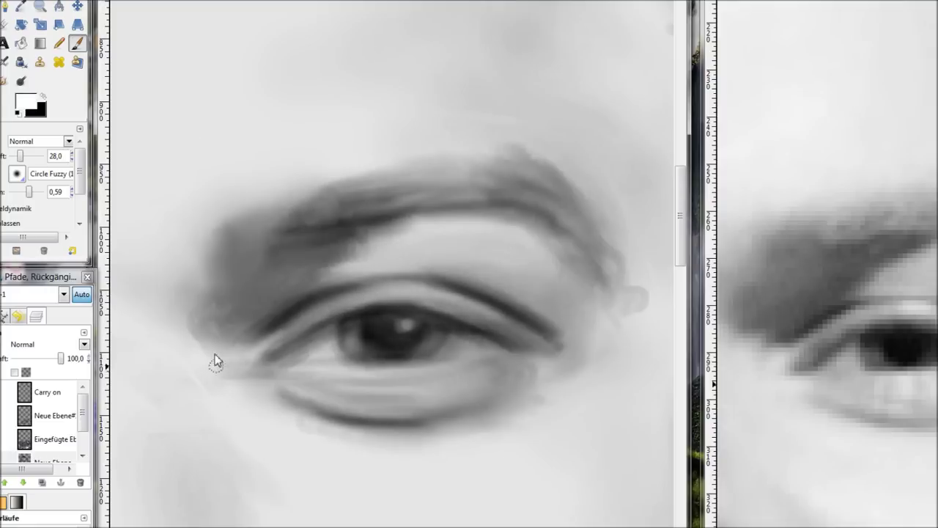
drag(349, 367, 411, 371)
key(x)
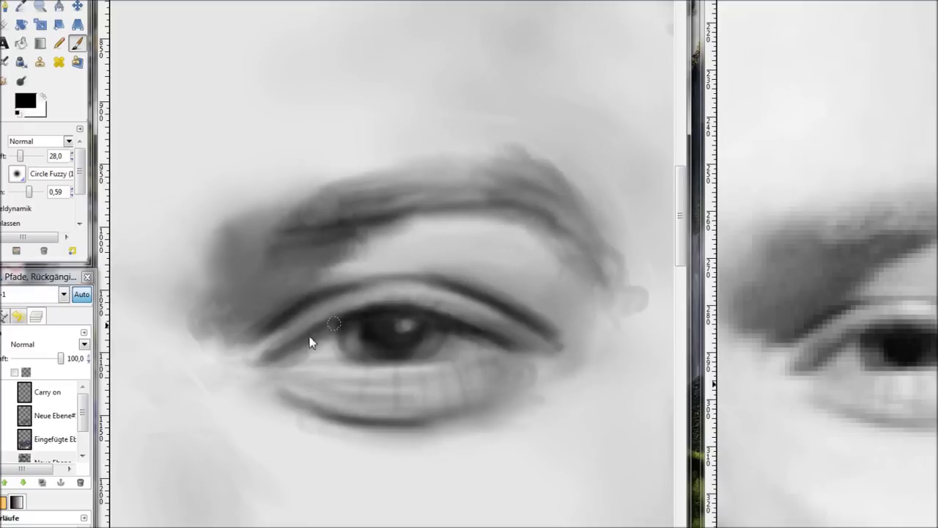
key(x)
mouse_move(248, 244)
mouse_down()
mouse_move(276, 231)
mouse_move(240, 230)
mouse_move(387, 212)
mouse_up()
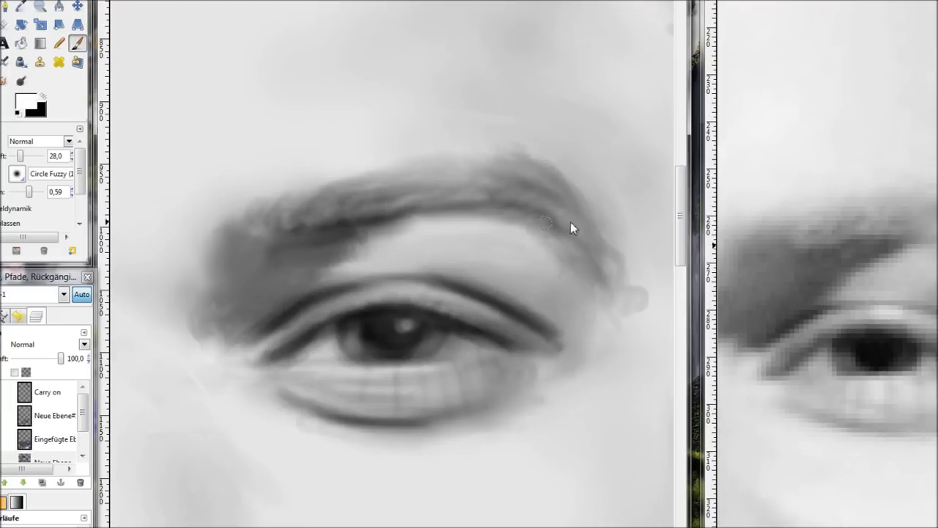
Step: Set the brush scale to 0.95 and darken the nostrils and the shadow beside the nose with black
key(x)
drag(35, 191, 33, 201)
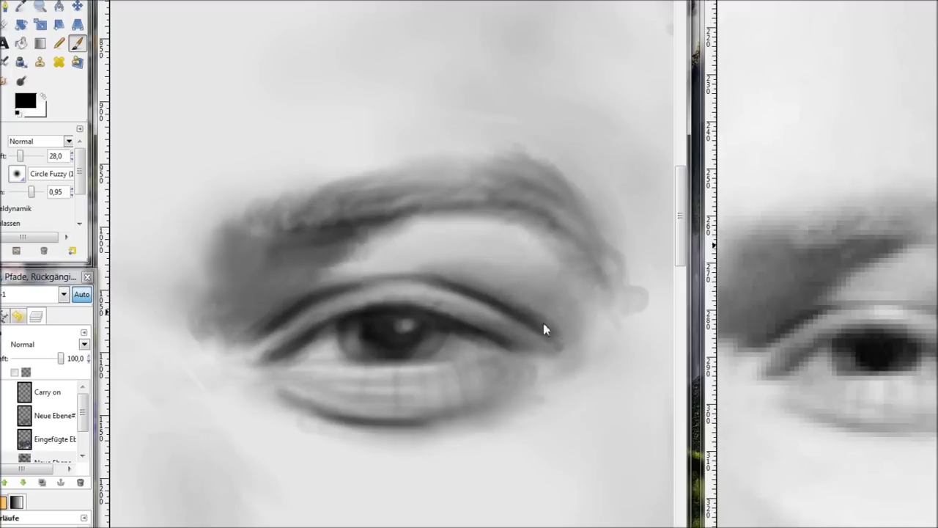
mouse_move(329, 320)
mouse_down()
mouse_move(320, 274)
mouse_move(376, 224)
mouse_move(283, 269)
mouse_move(233, 330)
mouse_move(384, 225)
mouse_move(345, 256)
mouse_up()
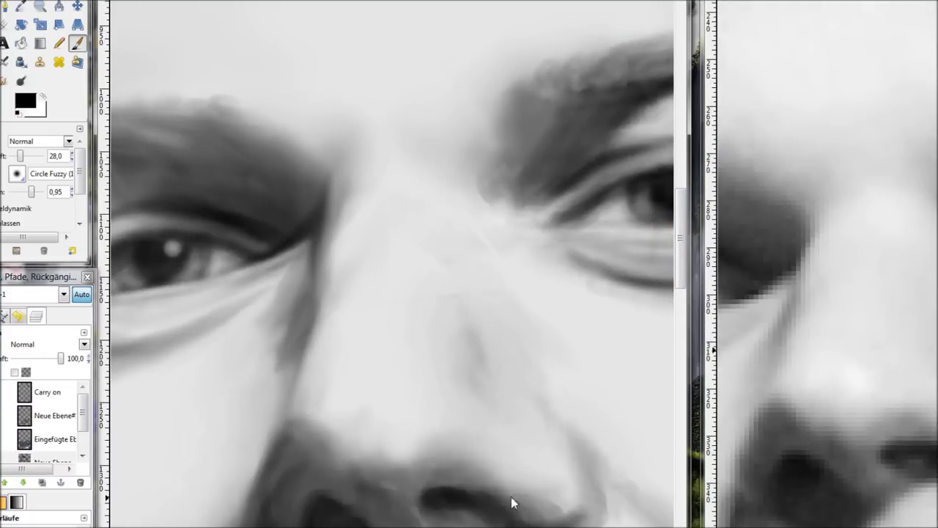
mouse_move(442, 499)
mouse_down()
mouse_move(353, 518)
mouse_move(345, 506)
mouse_move(317, 509)
mouse_move(306, 491)
mouse_move(336, 495)
mouse_move(308, 485)
mouse_move(310, 523)
mouse_move(464, 524)
mouse_up()
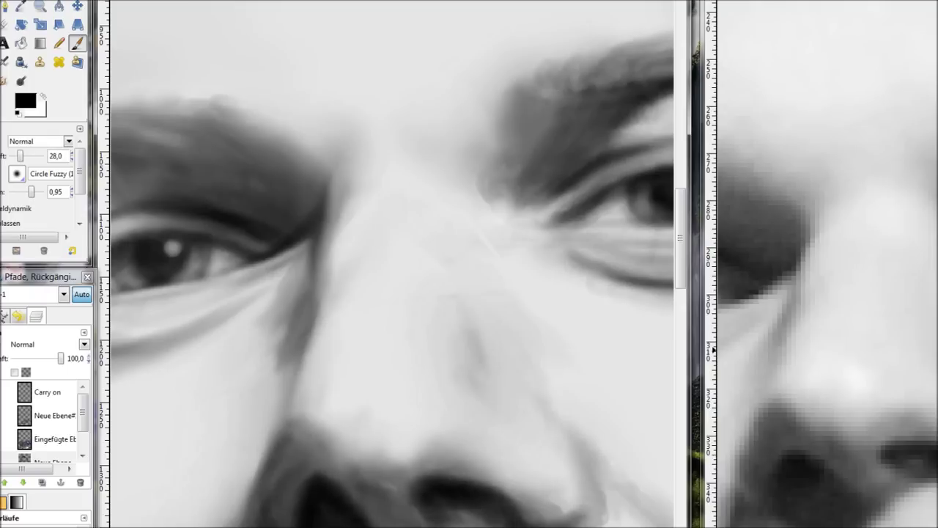
drag(285, 367, 267, 447)
Step: Paint white highlights along the shaded side of the nose up to its bridge
key(x)
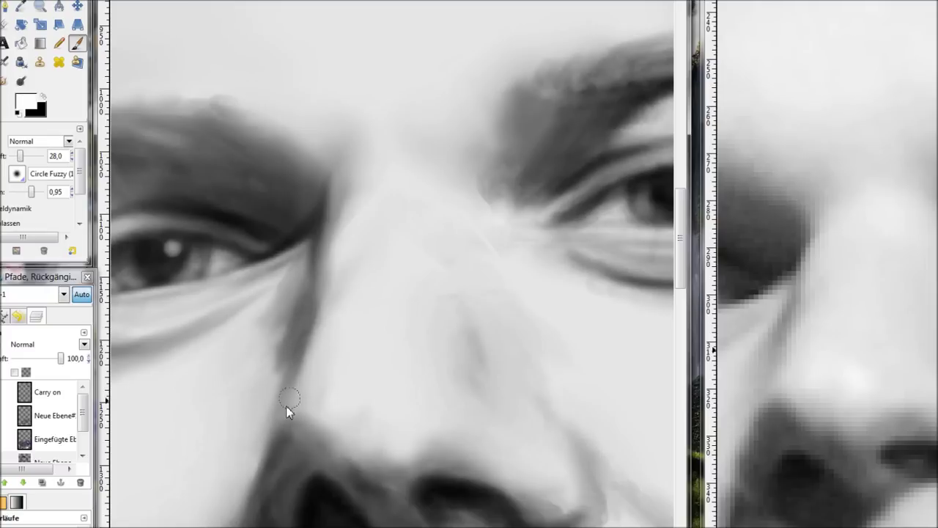
drag(286, 403, 300, 366)
drag(323, 242, 350, 205)
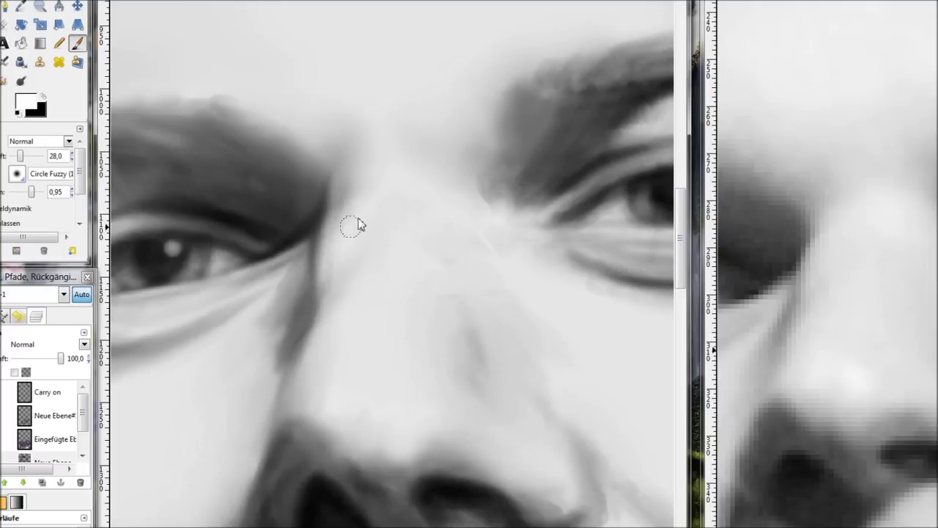
Step: Compare the whole portrait drawing with the complete reference photo, both fitted to their windows
scroll(423, 300, up, 2)
scroll(900, 357, down, 3)
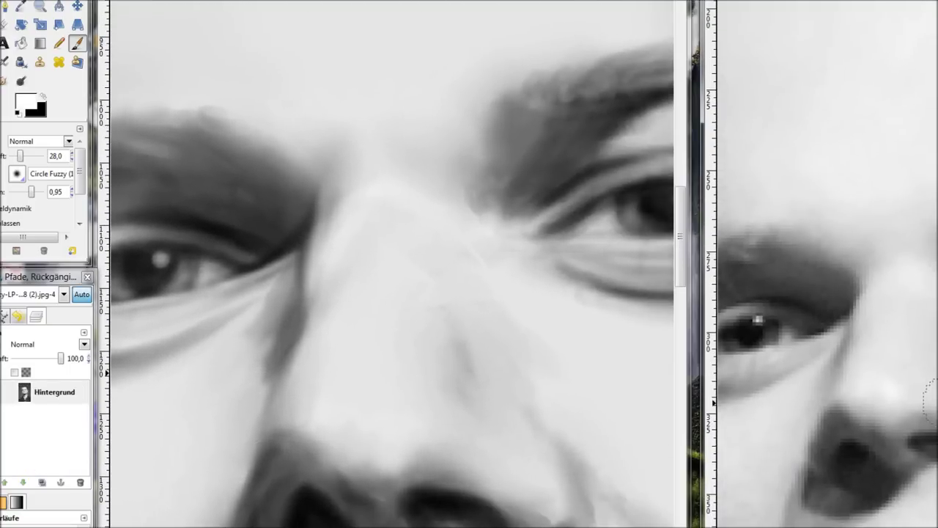
scroll(483, 282, down, 1)
right_click(393, 214)
click(535, 322)
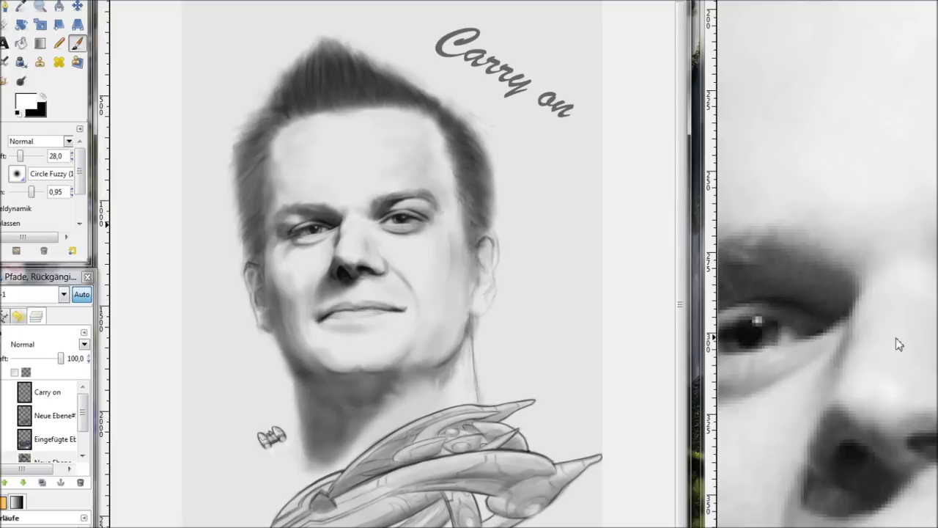
right_click(835, 523)
mouse_move(777, 360)
click(640, 416)
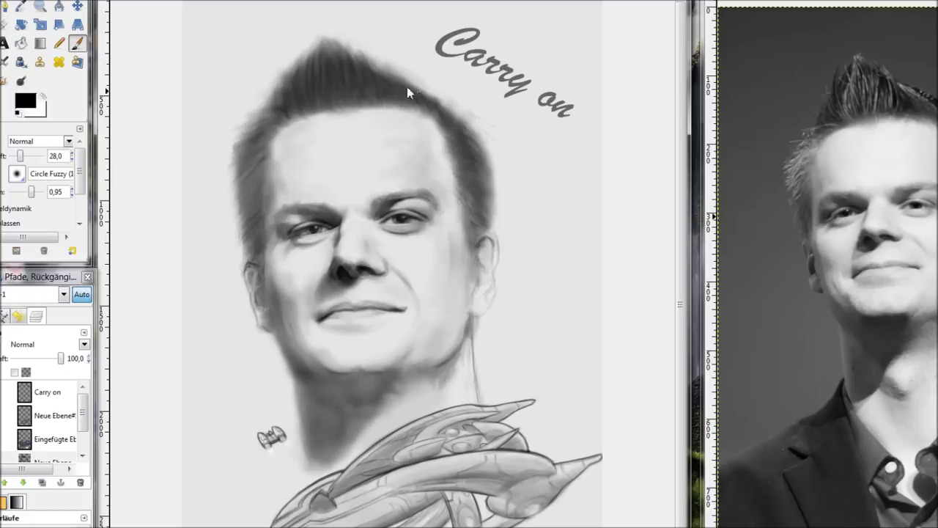
Step: Outline both eyes and eyebrows of the portrait with a Free Select selection
key(bracketright)
key(f)
mouse_move(283, 184)
mouse_down()
mouse_move(419, 247)
mouse_move(283, 266)
mouse_up()
Step: Try to scale the selected eye area to 864 × 411 pixels
click(41, 24)
click(344, 220)
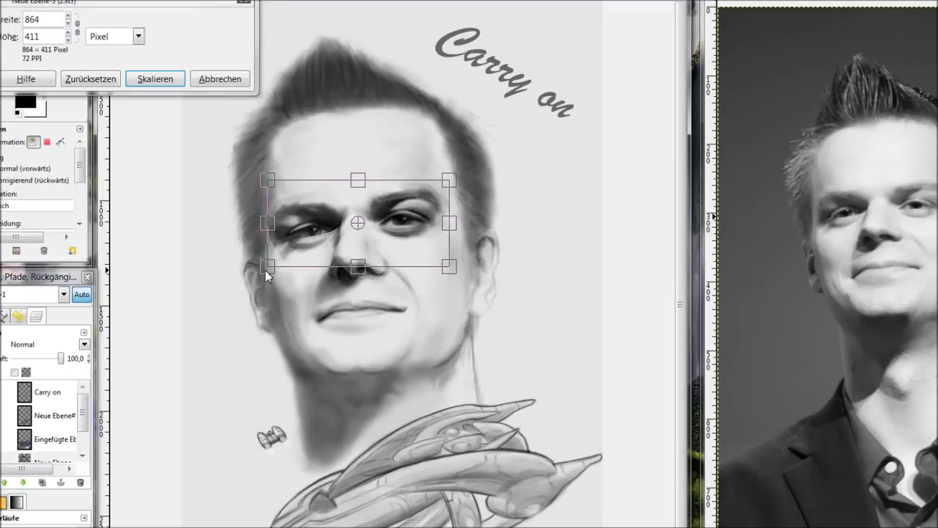
key(Return)
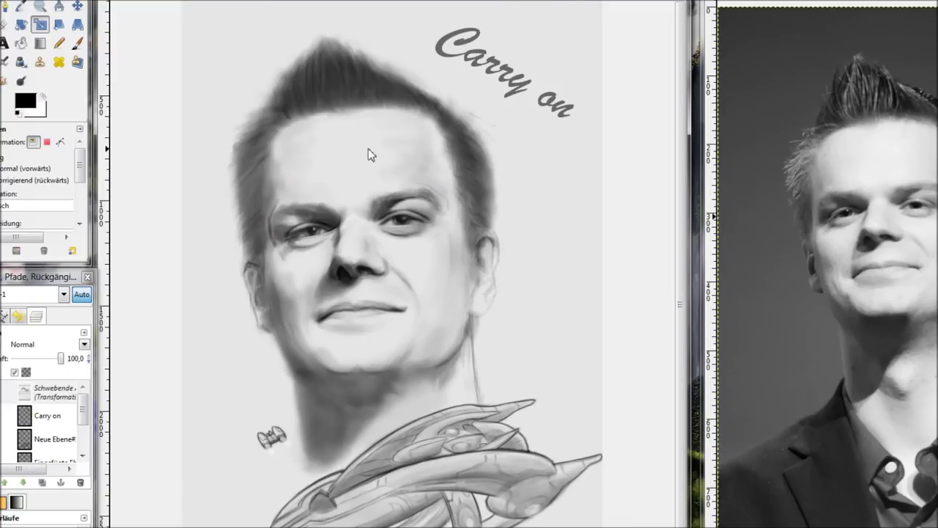
Step: Try to anchor the scaled eyes and smudge the seam beside them, and undo both the blending and the scaling
key(z)
drag(219, 172, 319, 260)
key(s)
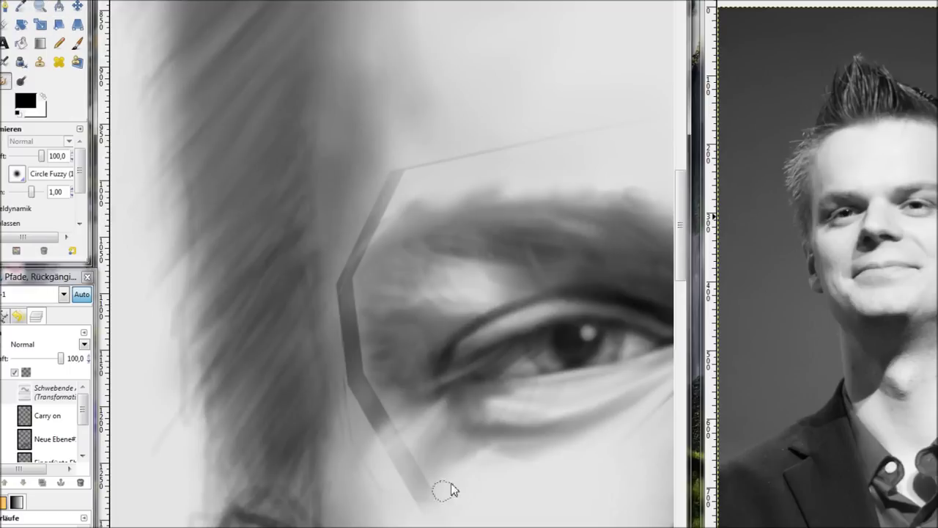
key(ctrl+h)
drag(415, 482, 388, 436)
key(ctrl+z)
key(ctrl+z)
key(ctrl+z)
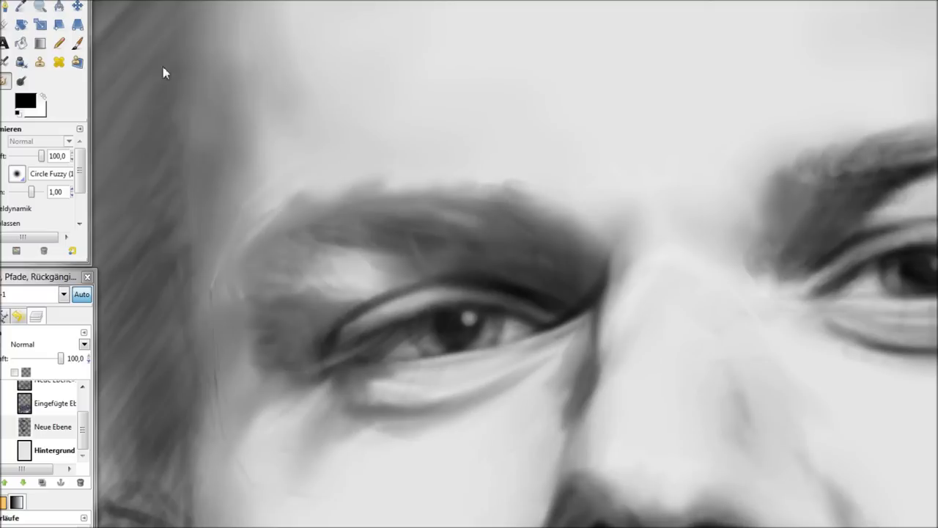
Step: Enlarge the selected eye area slightly from two opposite corners with the Scale tool and apply the scaling
click(356, 126)
key(Return)
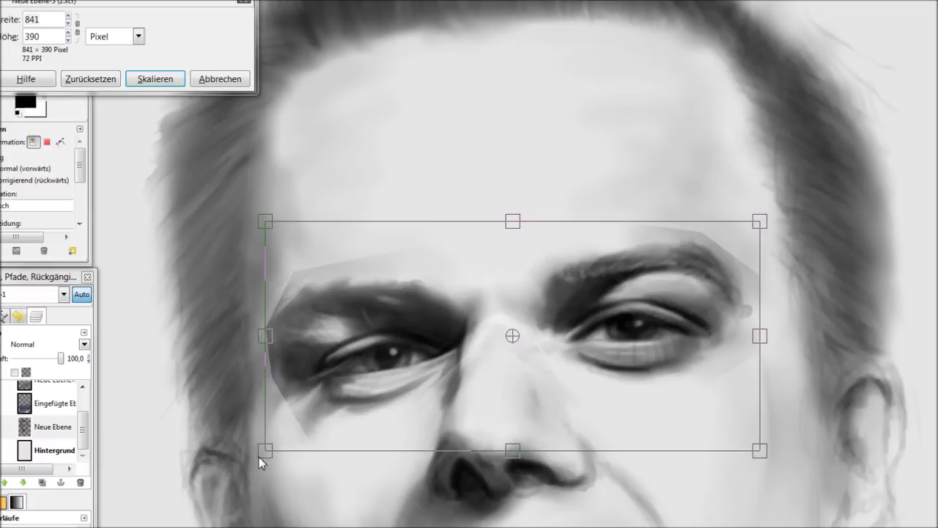
drag(258, 456, 254, 463)
drag(761, 217, 769, 215)
key(Return)
right_click(429, 227)
click(807, 372)
Step: Cover and blend the seam around the outer edge of the enlarged eye area with the Paintbrush and Smudge tools
key(z)
drag(379, 151, 521, 271)
click(74, 46)
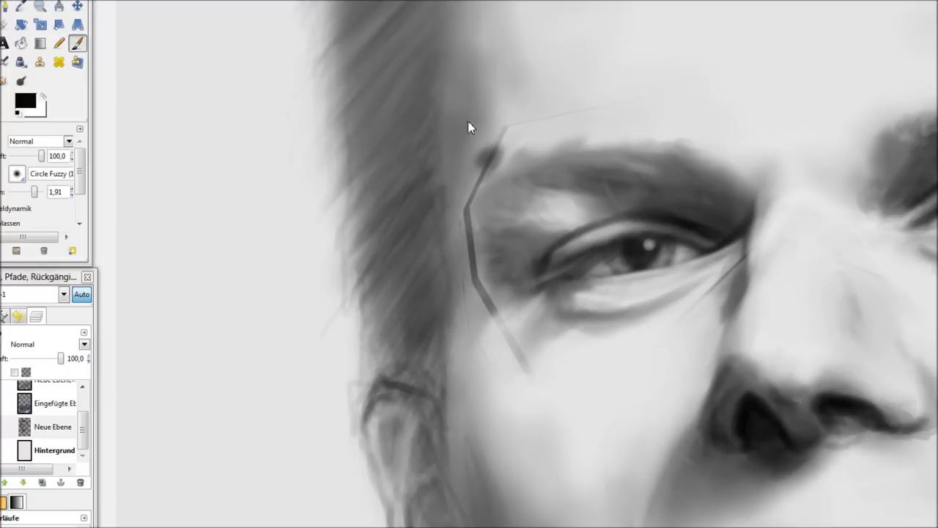
key(s)
scroll(618, 112, right, 5)
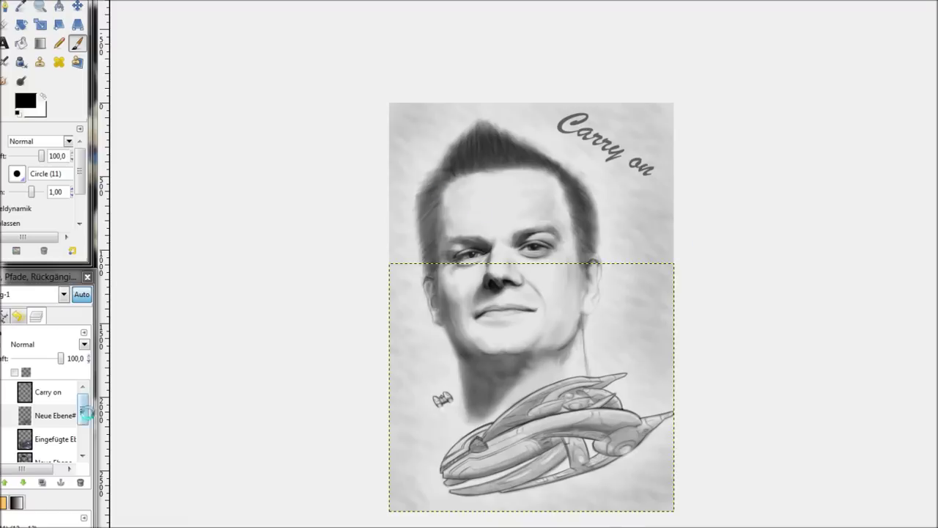
Step: Merge the drawing's layers into a single background layer
right_click(57, 392)
click(72, 130)
right_click(56, 392)
click(188, 188)
click(63, 392)
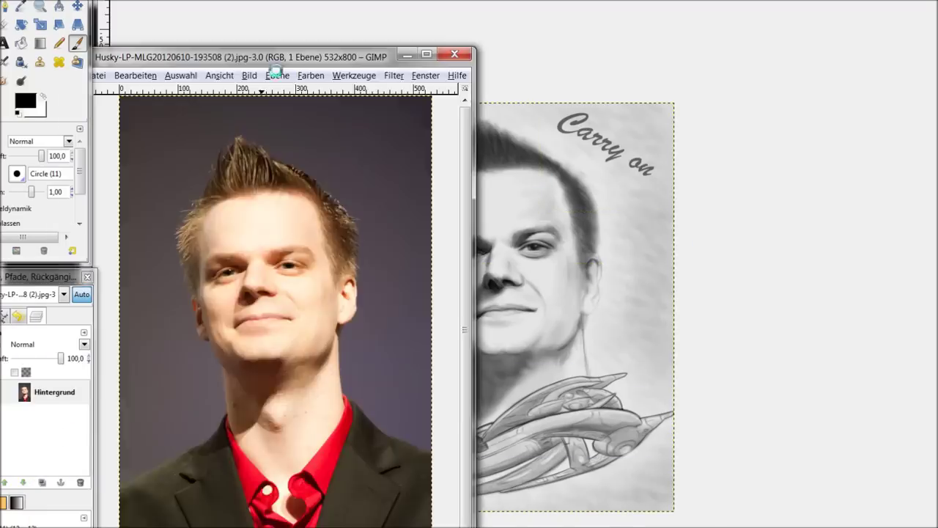
Step: Desaturate the reference photo and the flattened drawing, using Helligkeit to determine the drawing's gray values
right_click(889, 157)
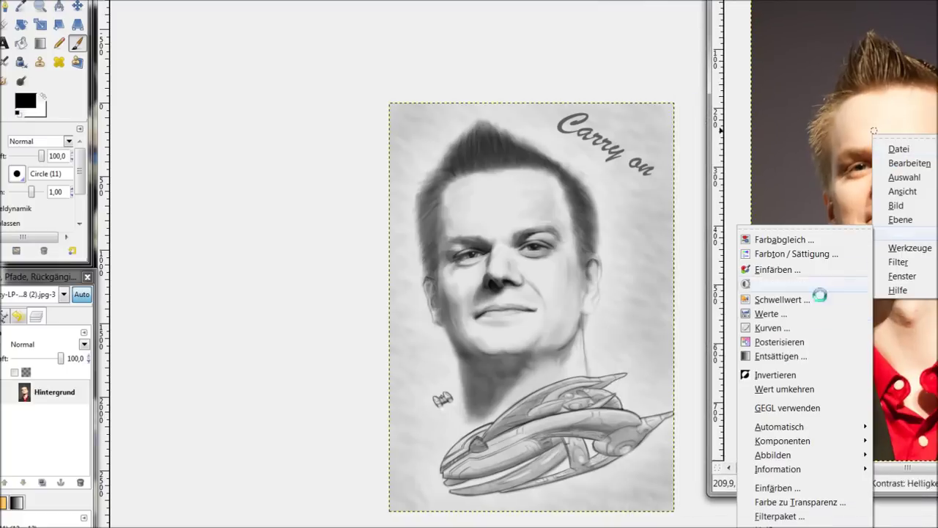
click(827, 272)
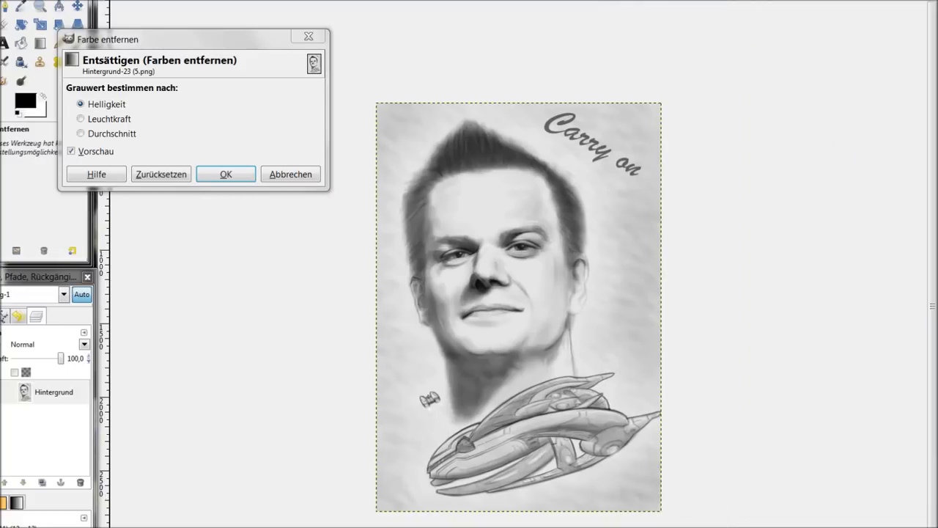
click(227, 175)
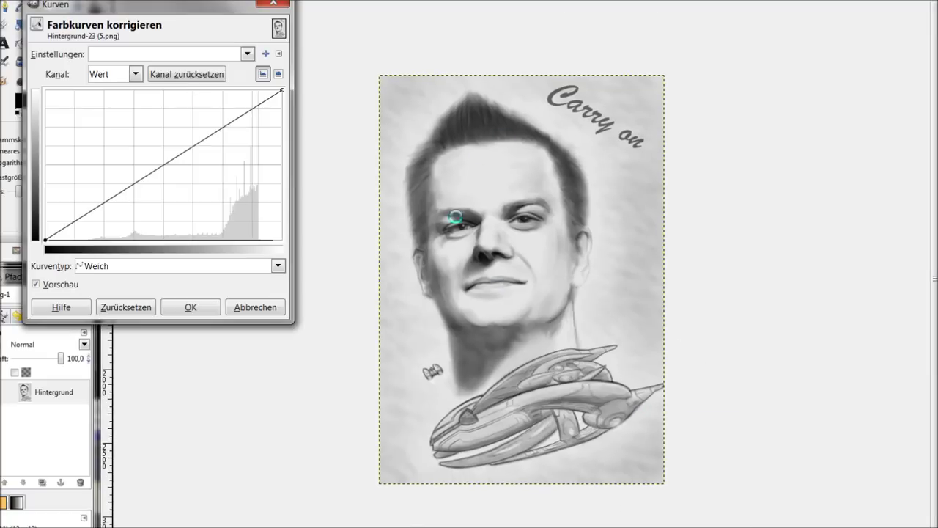
Step: Apply a gentle S-shaped Curves adjustment to the drawing's Wert channel, lowering the shadows and raising the highlights
click(209, 110)
drag(157, 161, 112, 206)
drag(203, 116, 224, 122)
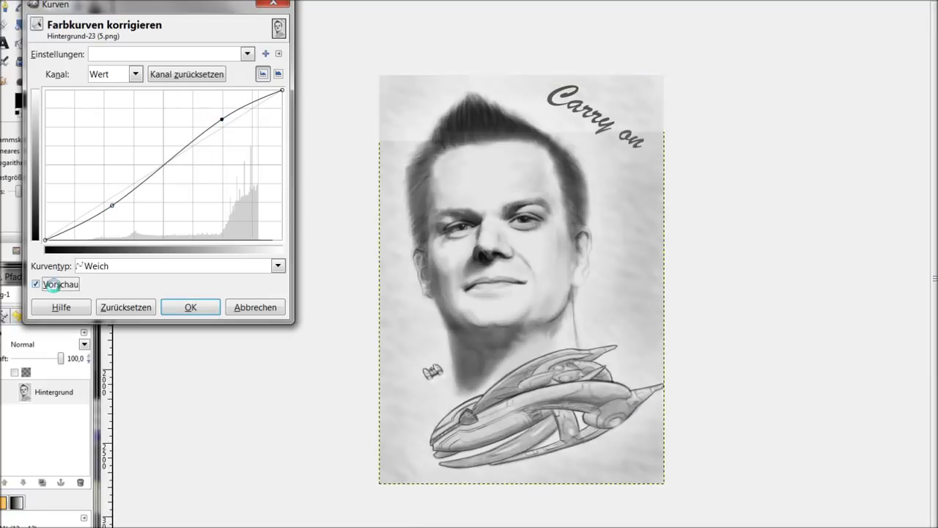
drag(111, 206, 107, 206)
click(36, 283)
click(36, 284)
click(189, 306)
right_click(511, 199)
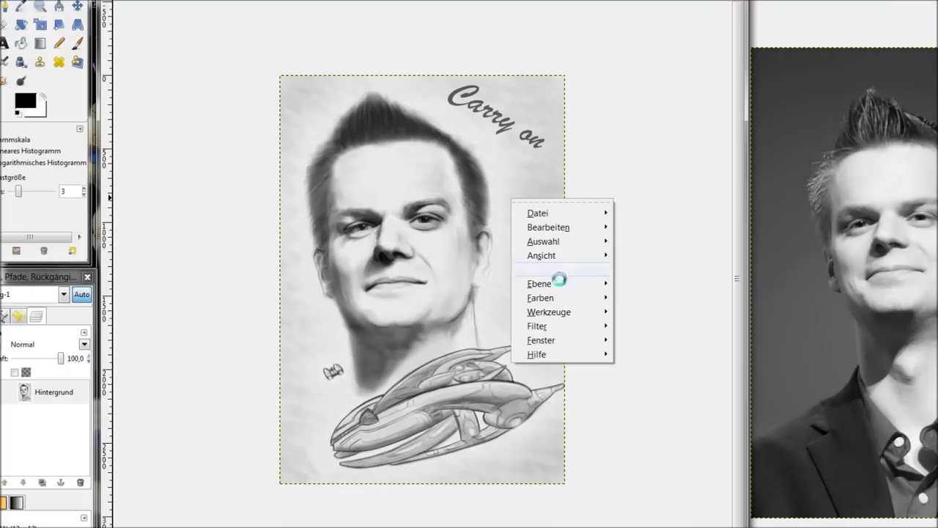
click(542, 296)
drag(320, 188, 317, 189)
drag(196, 187, 218, 188)
drag(78, 188, 82, 188)
drag(317, 188, 315, 188)
key(Escape)
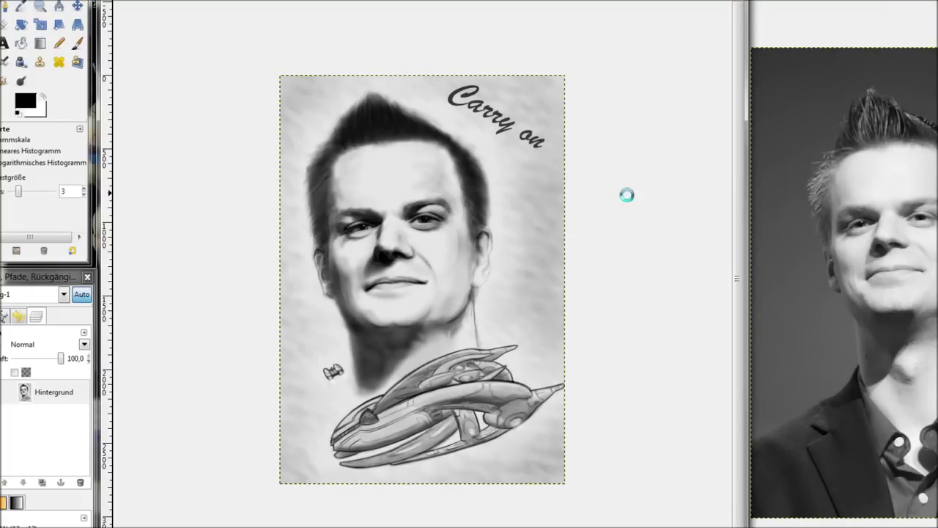
Step: Darken the drawing's midtones slightly with a Levels adjustment, setting the Wert channel's gamma to 0,91
right_click(500, 162)
click(531, 259)
drag(197, 188, 203, 188)
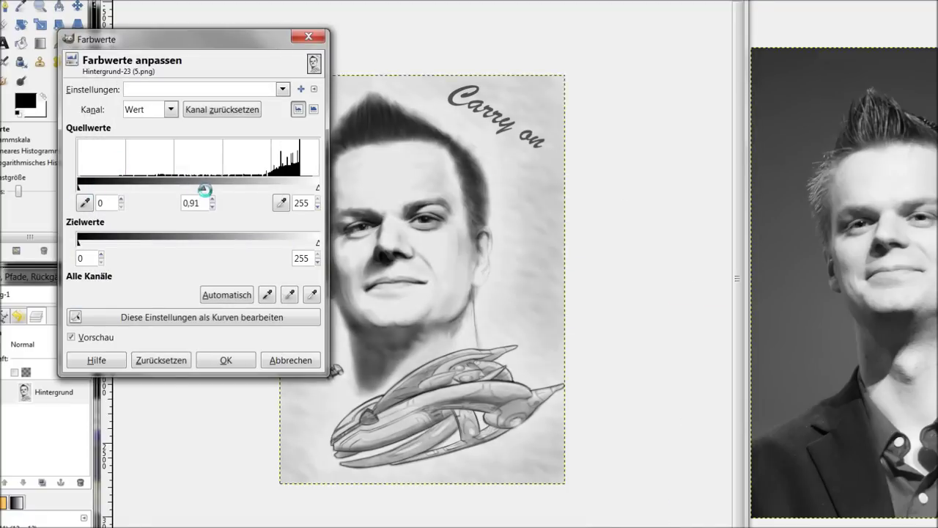
key(Return)
Step: Select the upper head with the Free Select tool, running below both eyes, across the nose bridge and around the hair
key(z)
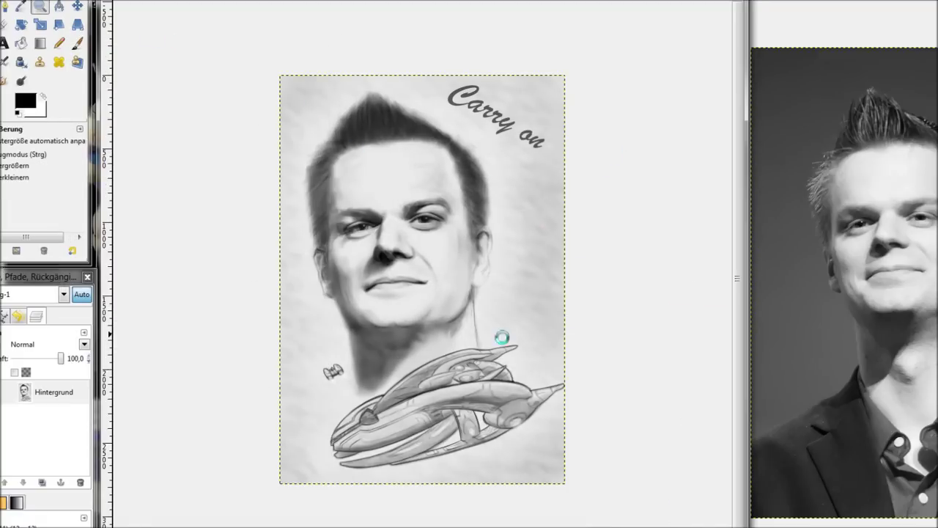
click(503, 335)
click(22, 6)
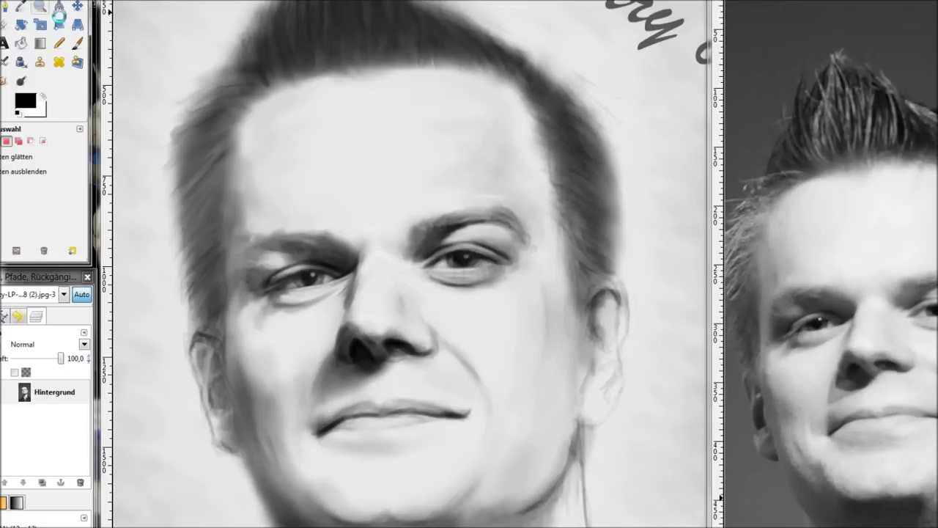
click(174, 332)
click(211, 320)
click(256, 335)
click(306, 321)
click(341, 295)
click(374, 280)
click(466, 302)
click(545, 263)
click(634, 256)
click(635, 131)
click(570, 50)
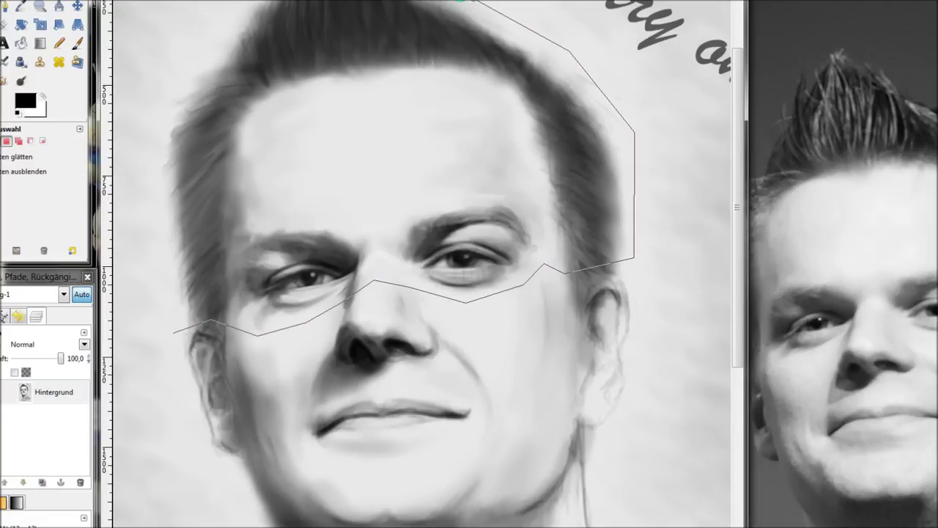
scroll(742, 22, up, 3)
click(318, 17)
click(168, 209)
click(174, 418)
key(Return)
key(shift+t)
click(388, 214)
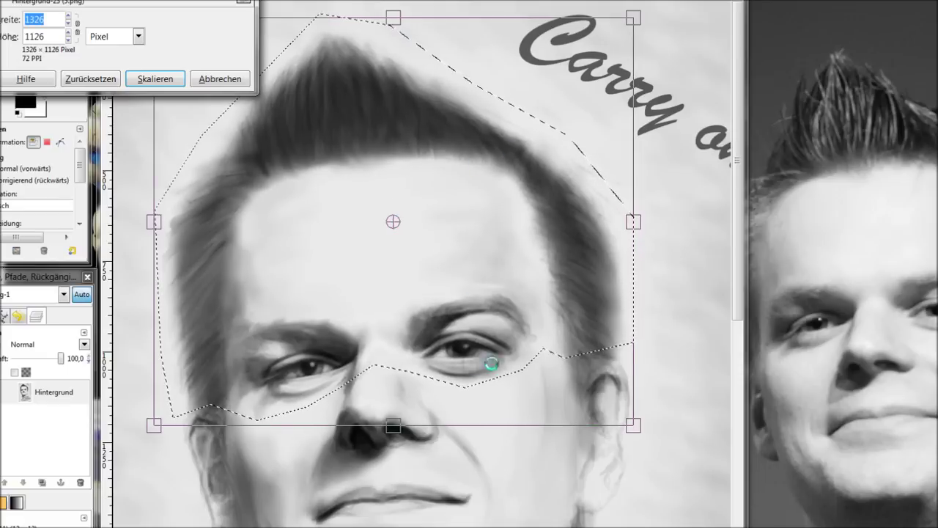
key(f)
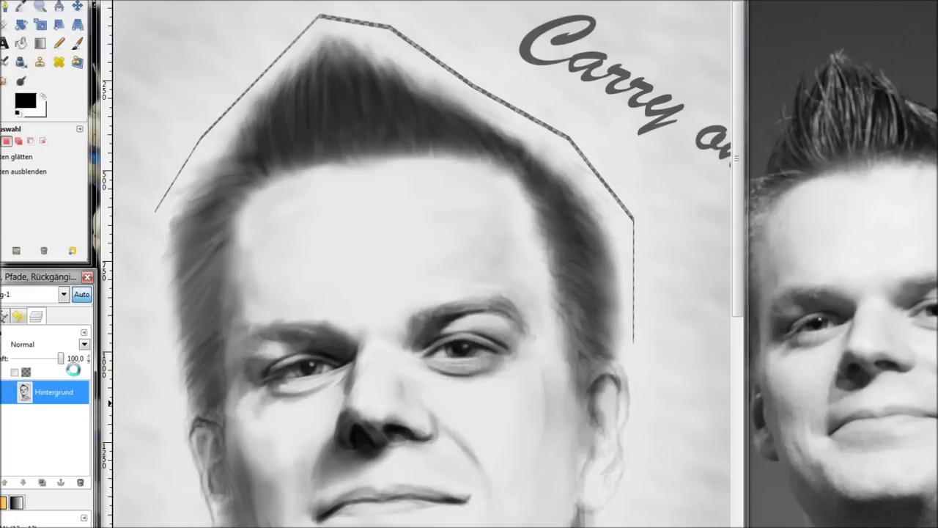
Step: Duplicate the background layer and shift the selected upper head slightly downward with the Scale tool, keeping it at 1326 × 1126 pixels
right_click(425, 203)
click(508, 285)
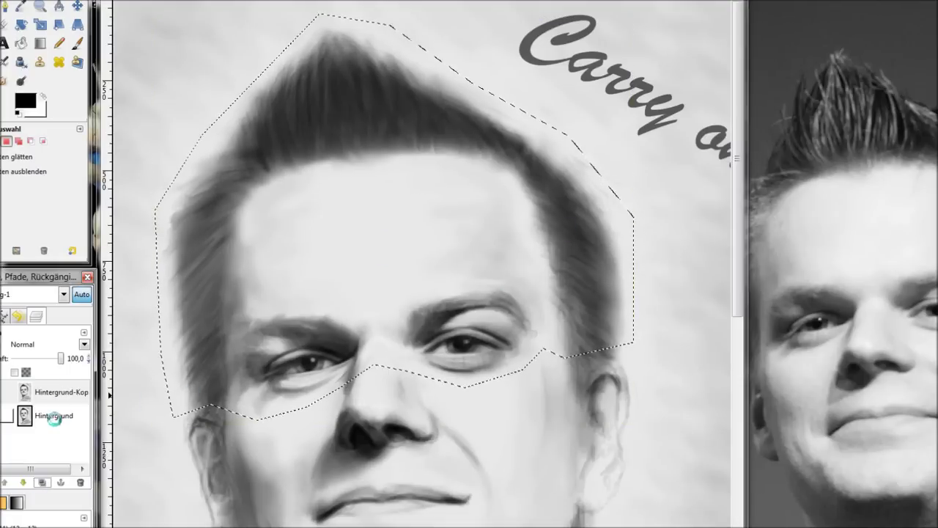
click(41, 24)
click(396, 213)
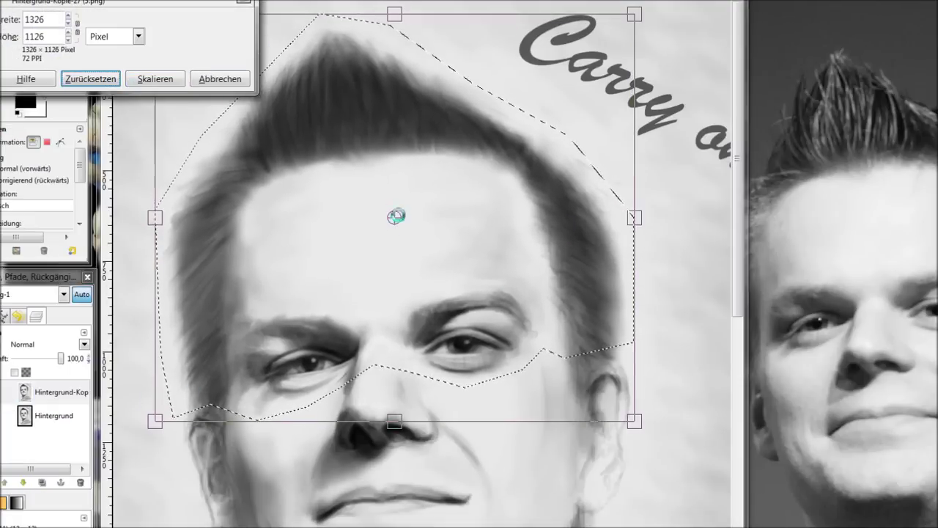
click(156, 78)
Step: Check the shifted upper head against the whole portrait and anchor the floating selection to the copied layer
key(z)
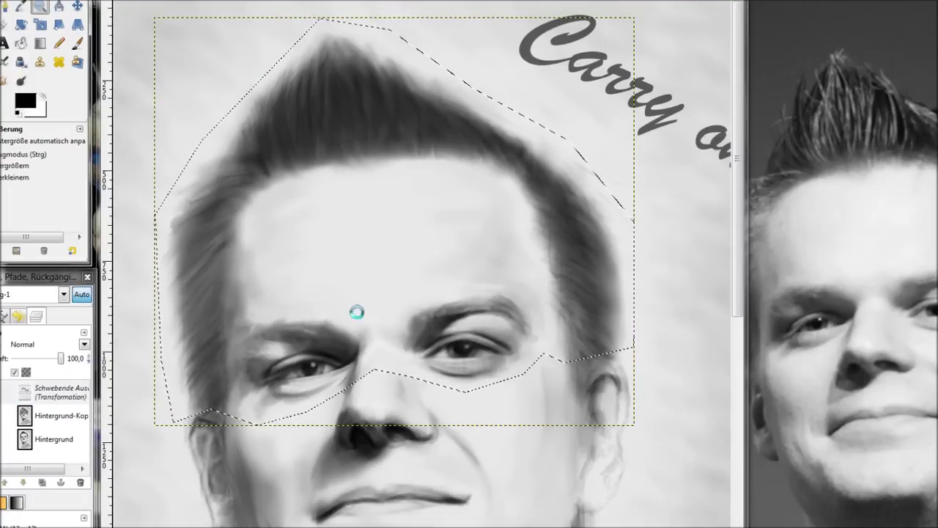
right_click(363, 313)
mouse_move(399, 367)
click(558, 393)
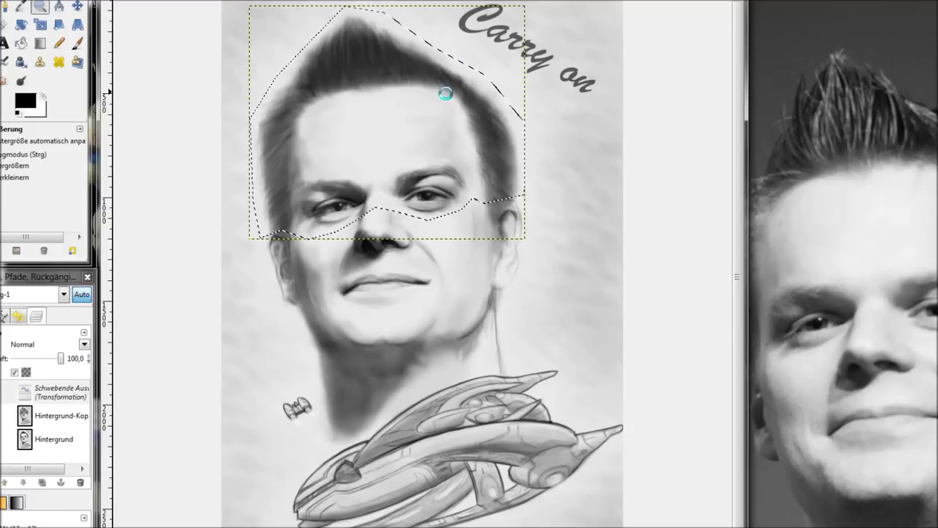
key(ctrl+h)
key(f)
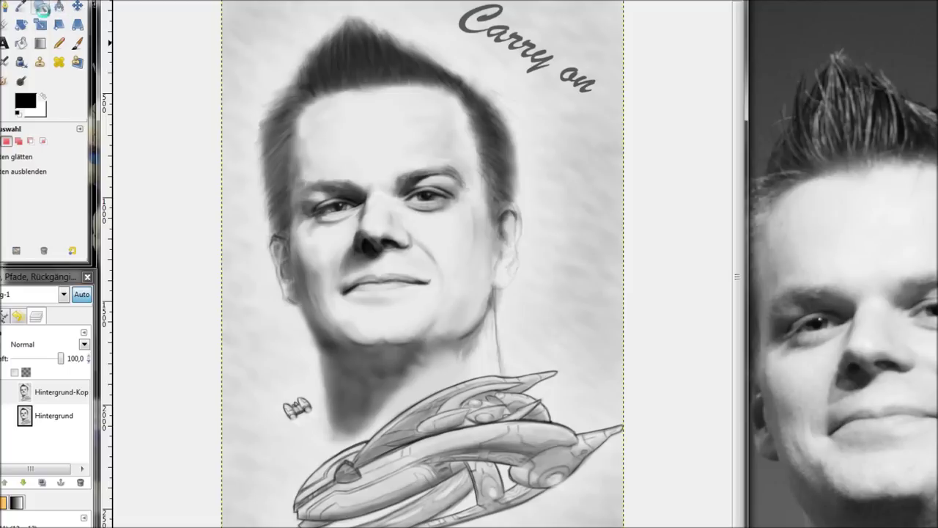
Step: Retrace the panel lines on the spaceship's front hull with the Paintbrush in a sampled gray, using brush scale 0,72
click(40, 6)
click(417, 292)
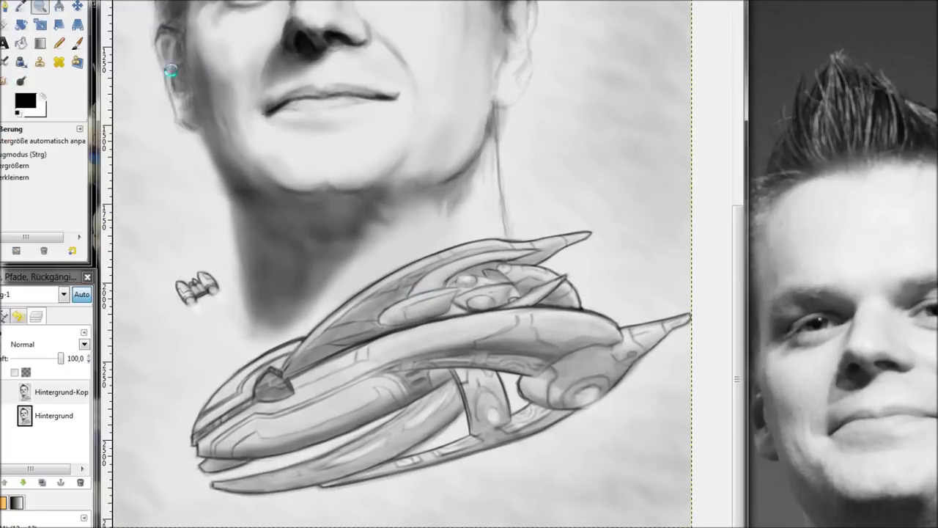
click(402, 507)
key(p)
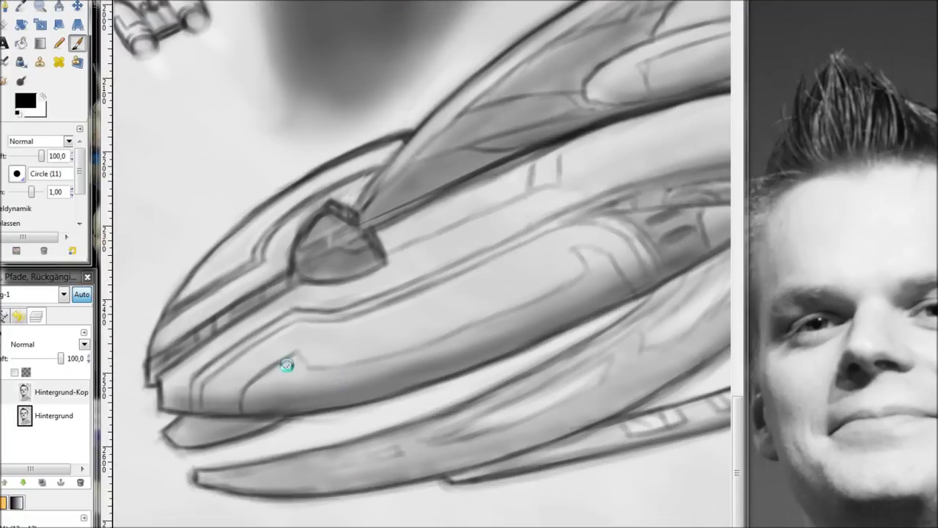
ctrl+click(290, 361)
mouse_move(291, 361)
mouse_down()
mouse_move(328, 370)
mouse_move(400, 366)
mouse_up()
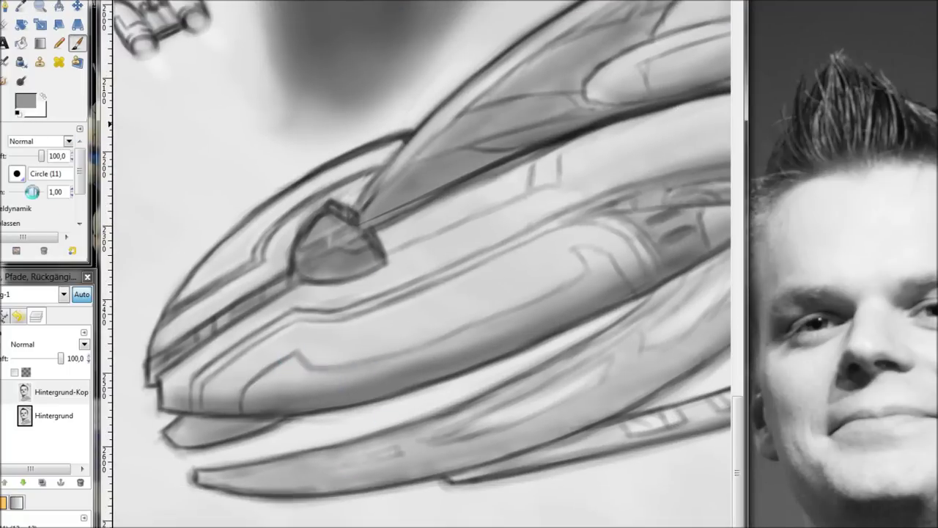
drag(500, 320, 388, 350)
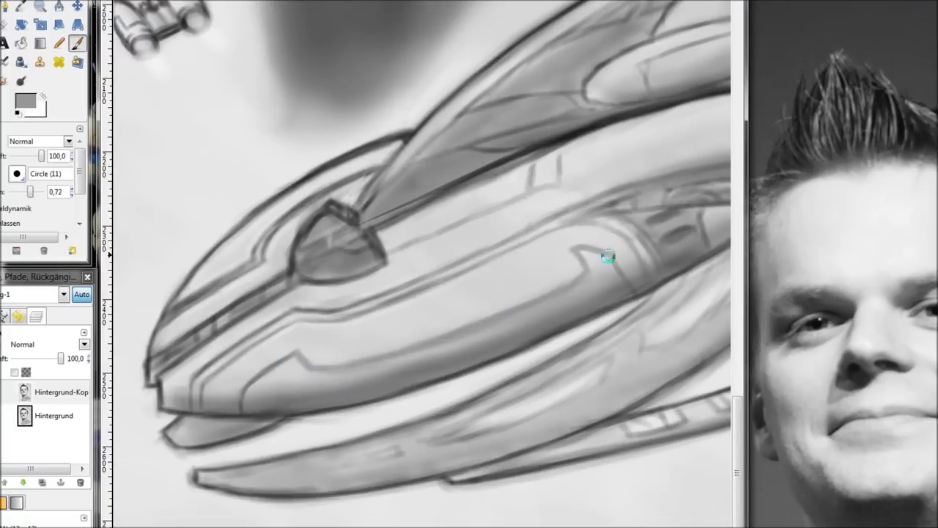
Step: Sample a darker gray from the spaceship and redraw the panel lines along its long central hull
ctrl+click(266, 271)
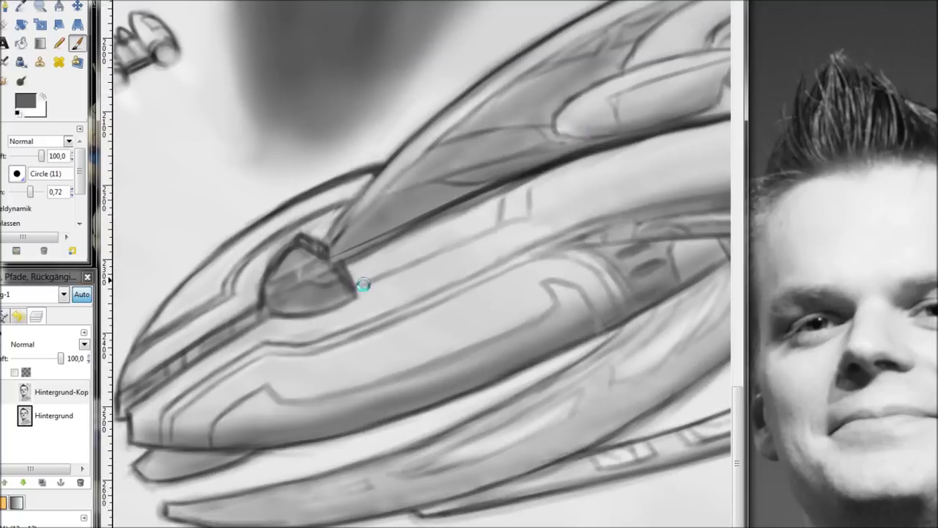
mouse_move(360, 282)
mouse_down()
mouse_move(543, 179)
mouse_move(502, 216)
mouse_up()
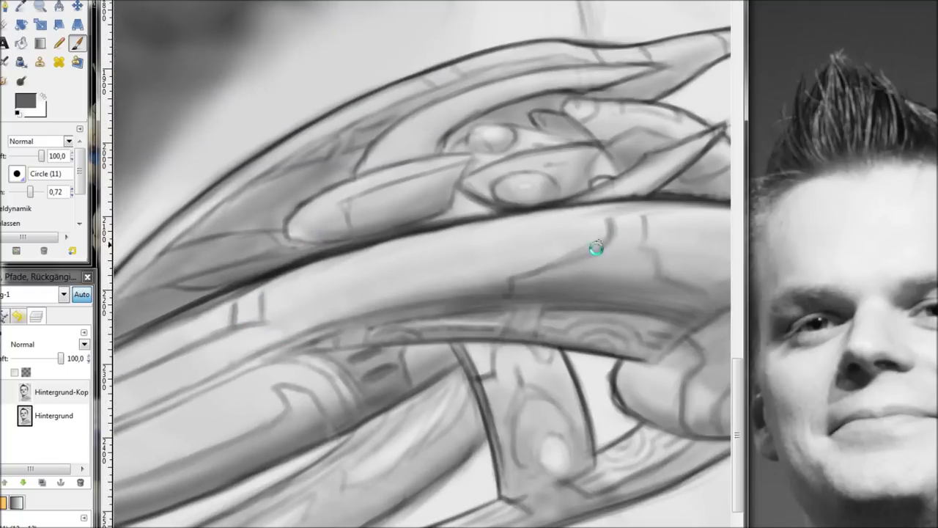
drag(594, 247, 560, 223)
mouse_move(564, 301)
mouse_down()
mouse_move(639, 278)
mouse_move(455, 233)
mouse_move(402, 242)
mouse_move(473, 253)
mouse_move(308, 315)
mouse_move(335, 225)
mouse_move(418, 234)
mouse_up()
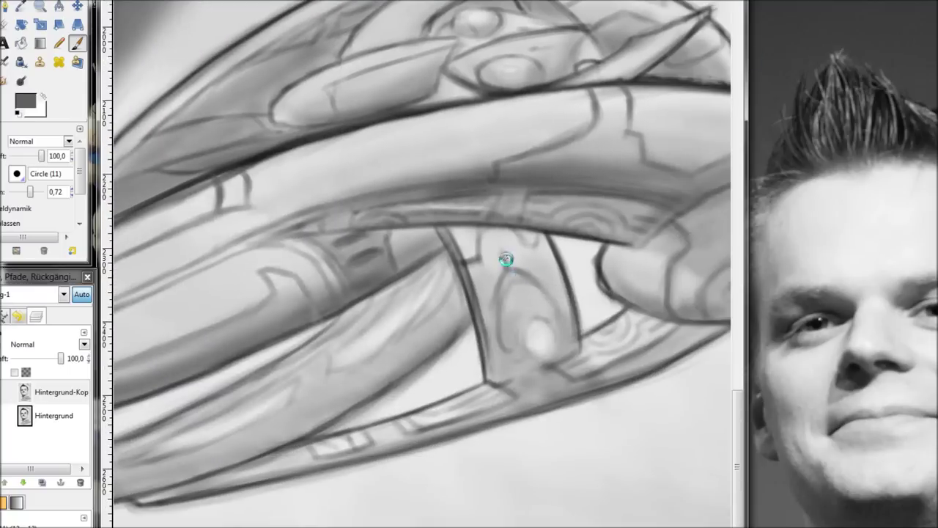
Step: Outline the inset shapes on the spaceship's vertical strut and the long recess on its lower wing in dark gray
mouse_move(525, 298)
mouse_down()
mouse_move(556, 310)
mouse_move(526, 334)
mouse_up()
mouse_move(480, 256)
mouse_down()
mouse_move(513, 247)
mouse_move(537, 274)
mouse_up()
scroll(520, 245, left, 5)
scroll(536, 273, down, 3)
mouse_move(395, 373)
mouse_down()
mouse_move(369, 378)
mouse_move(335, 408)
mouse_move(212, 441)
mouse_up()
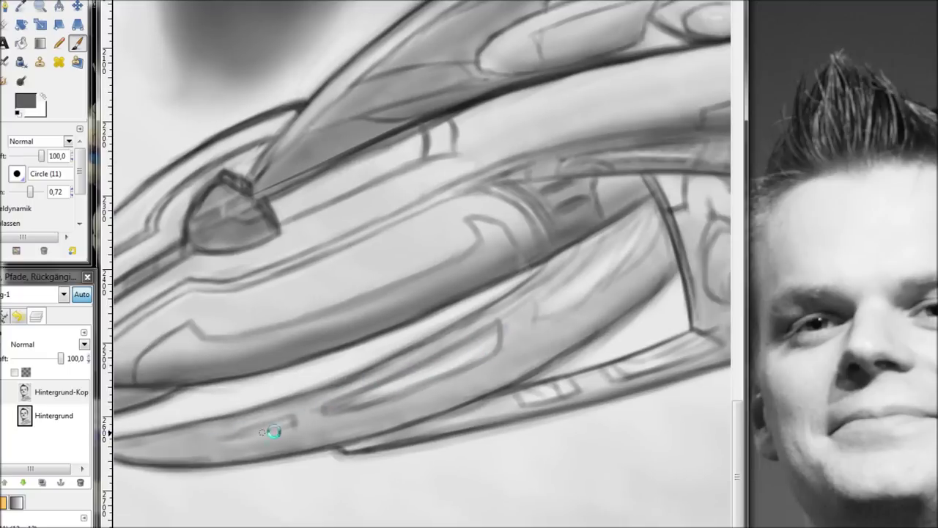
Step: Paint the small rectangular inset and a short cross mark on the spaceship's lower wing
scroll(530, 320, up, 2)
scroll(530, 320, right, 2)
mouse_move(530, 320)
mouse_down()
mouse_move(555, 342)
mouse_move(481, 396)
mouse_move(532, 310)
mouse_up()
scroll(342, 435, left, 5)
scroll(343, 435, down, 2)
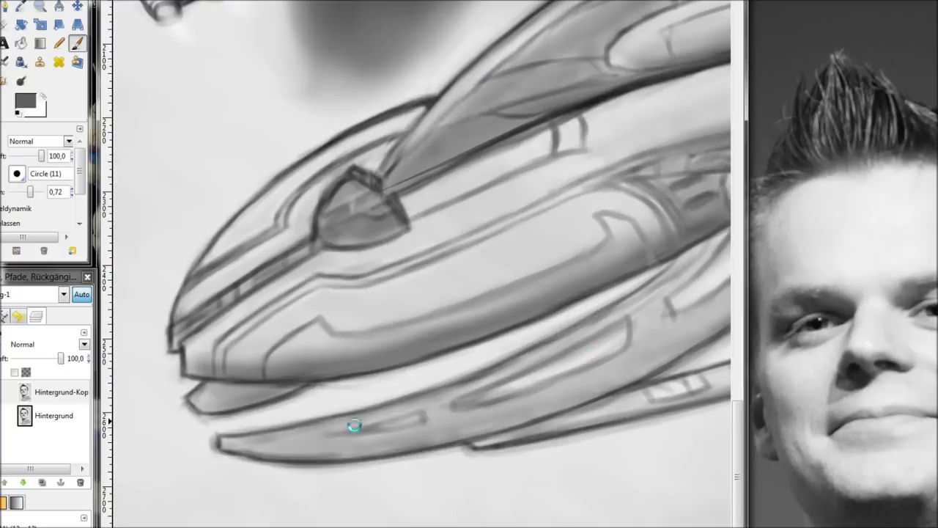
scroll(623, 335, right, 2)
scroll(513, 374, right, 5)
scroll(330, 395, down, 3)
scroll(234, 417, up, 4)
scroll(265, 288, left, 5)
Step: Strengthen the spaceship's rear hull lines, detailing the pointed tail fin and the rings of the round engine
mouse_move(433, 237)
mouse_down()
mouse_move(446, 230)
mouse_move(446, 205)
mouse_move(486, 264)
mouse_up()
scroll(477, 261, left, 4)
scroll(476, 260, down, 1)
scroll(398, 255, down, 2)
scroll(287, 247, right, 3)
scroll(242, 389, up, 2)
scroll(532, 302, right, 5)
mouse_move(532, 303)
mouse_down()
mouse_move(557, 345)
mouse_move(611, 317)
mouse_move(538, 318)
mouse_move(571, 328)
mouse_up()
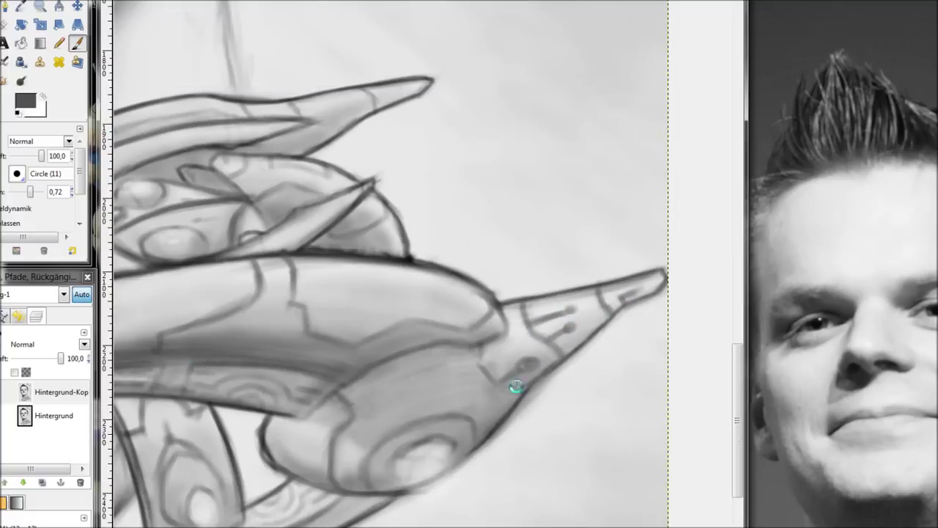
drag(482, 355, 399, 476)
Step: Add dark contour and tip details to the elongated pod on the spaceship's upper hull
scroll(579, 342, left, 5)
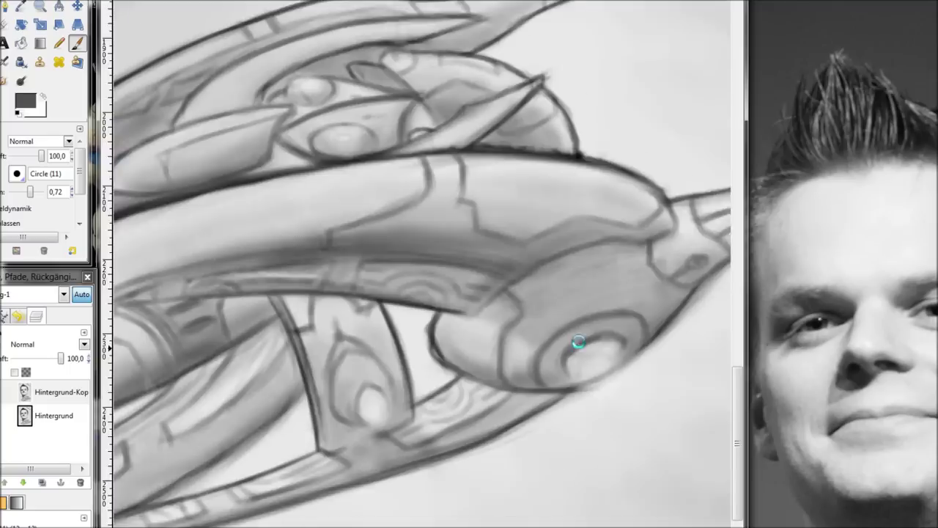
scroll(538, 189, left, 4)
drag(440, 245, 539, 220)
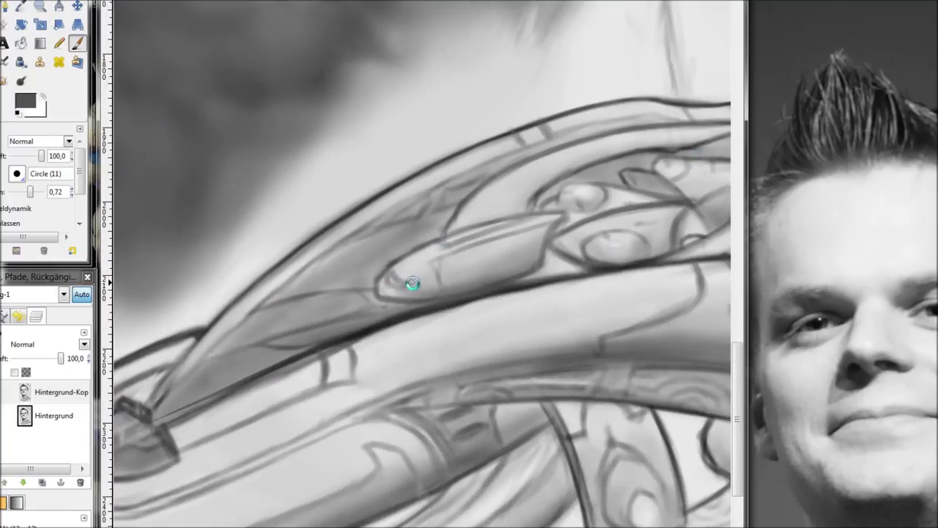
Step: Swap the foreground color to white and paint highlights on the spaceship's cockpit and the tip of the upper pod
scroll(528, 230, down, 3)
scroll(301, 341, up, 3)
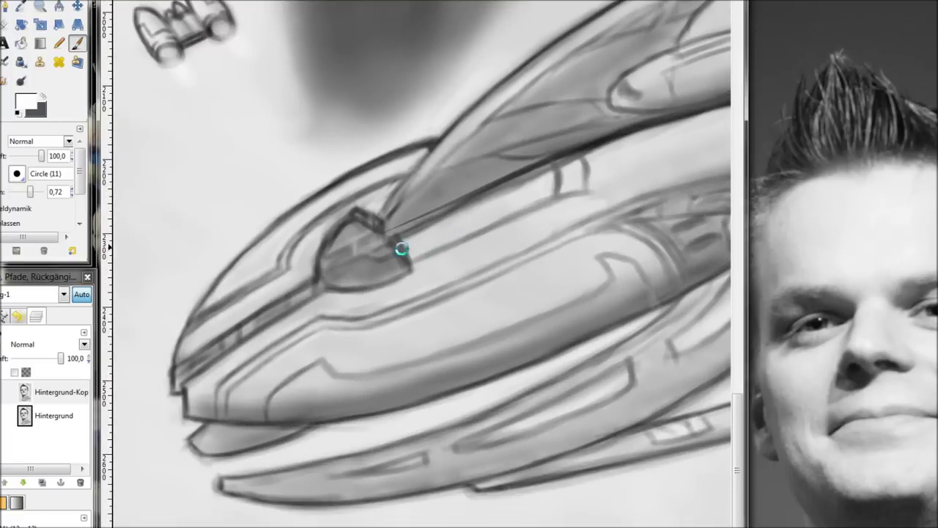
scroll(396, 230, right, 3)
scroll(397, 243, left, 3)
scroll(549, 203, down, 2)
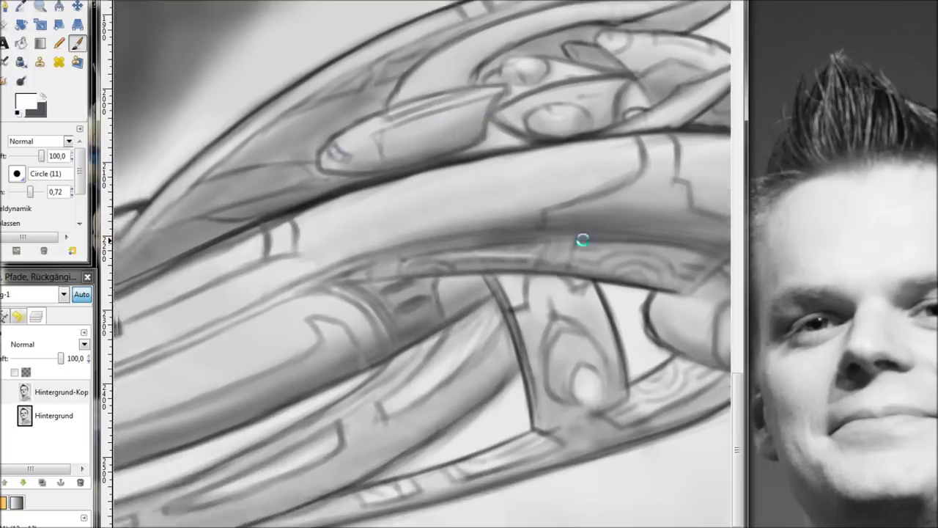
scroll(582, 242, up, 4)
scroll(446, 314, right, 3)
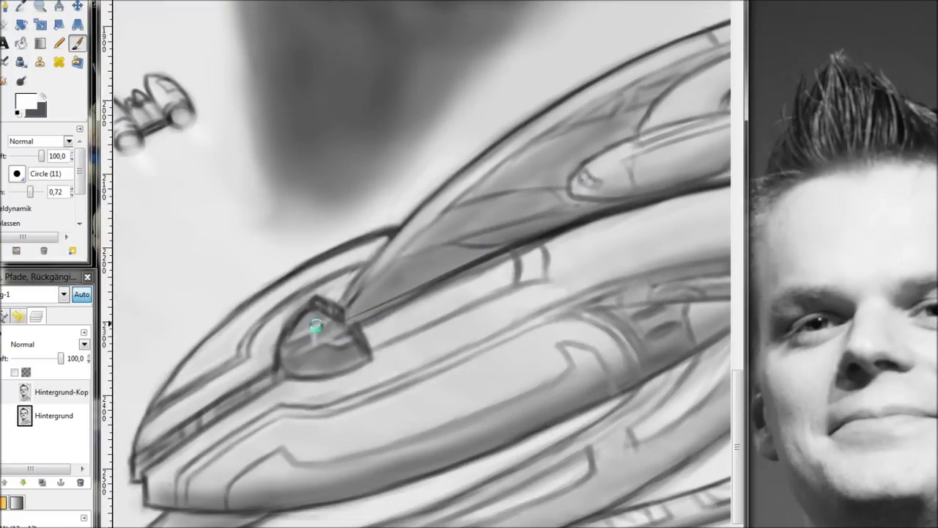
Step: Paint fine white highlights on the spaceship's shaded upper hull panels and review the whole drawing
scroll(305, 357, down, 3)
scroll(281, 222, up, 3)
scroll(474, 324, left, 1)
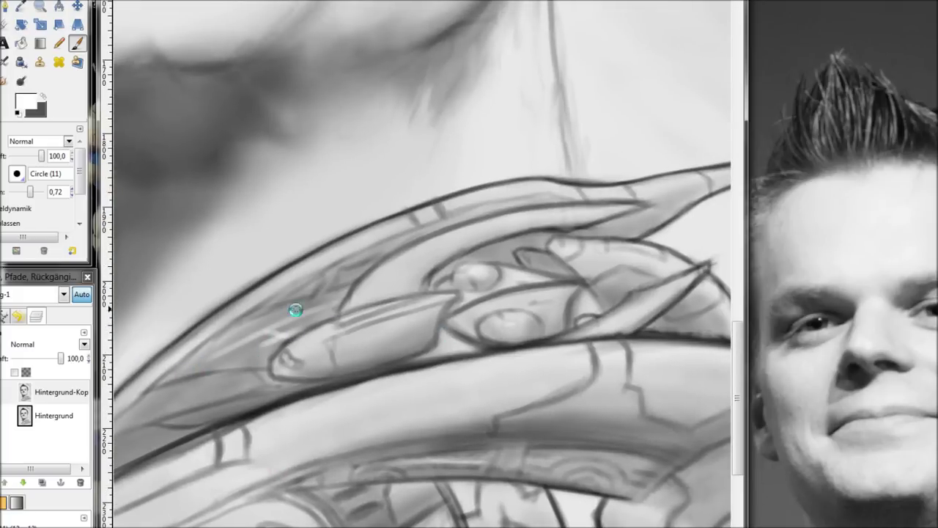
scroll(360, 279, down, 3)
scroll(335, 184, right, 3)
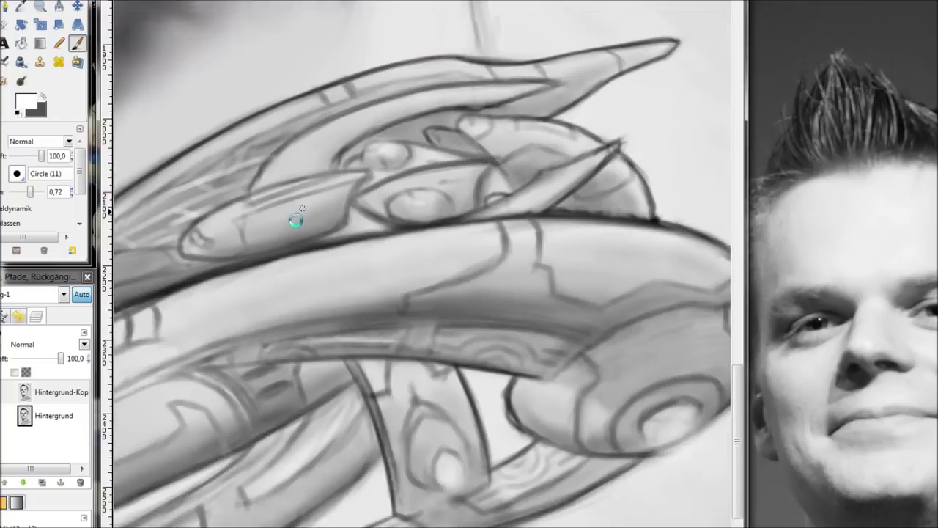
scroll(295, 221, down, 5)
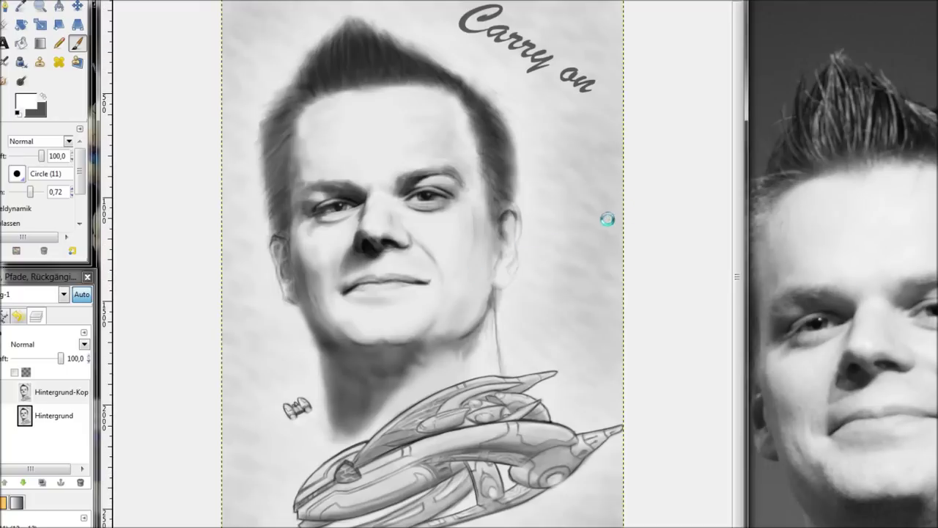